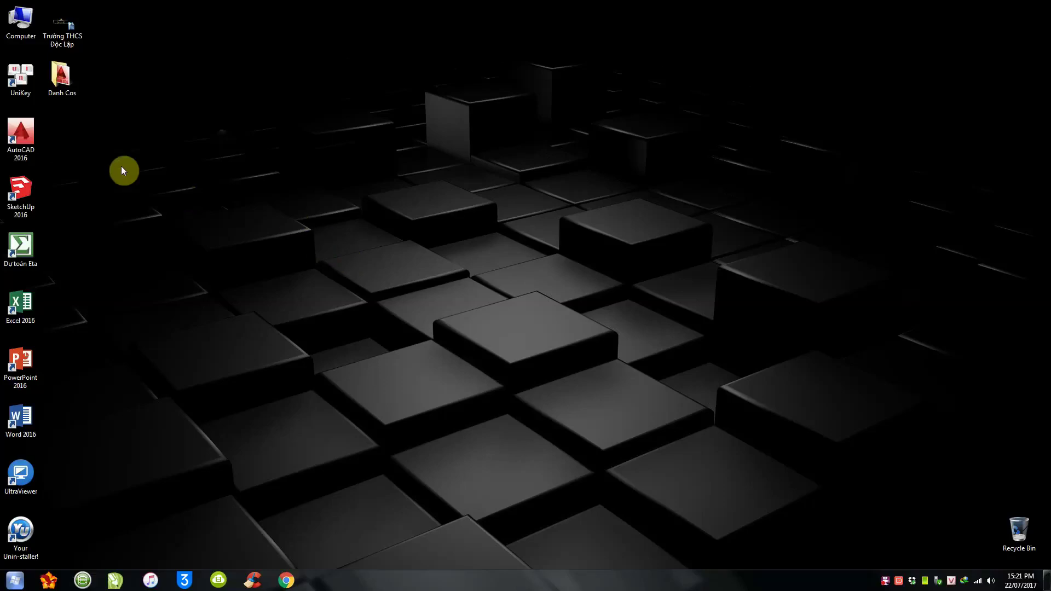
- Launch the Danh Cos installer from the Danh Cos folder
click(63, 79)
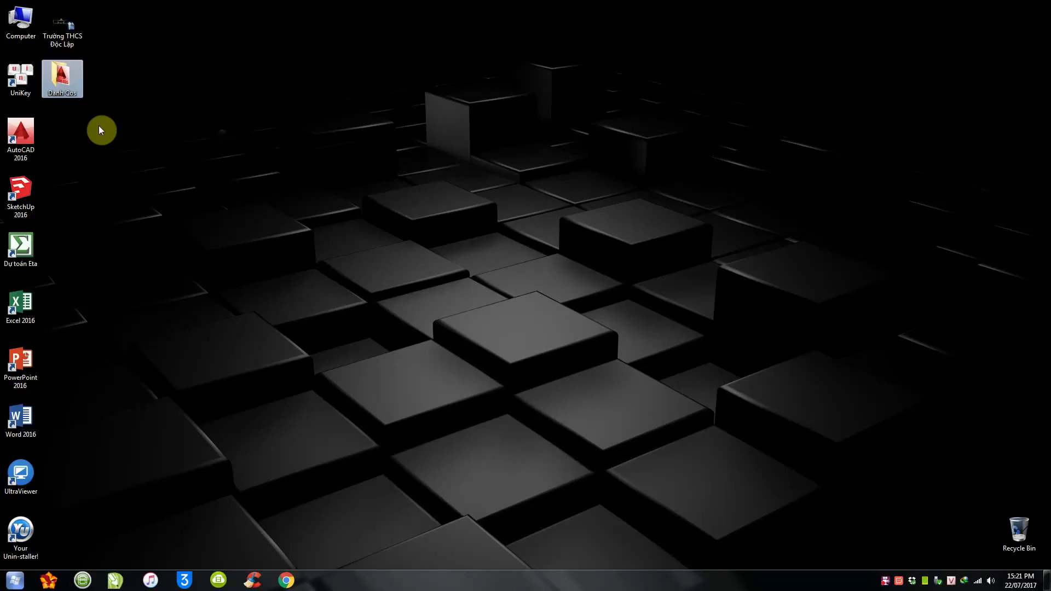
double_click(61, 82)
click(136, 94)
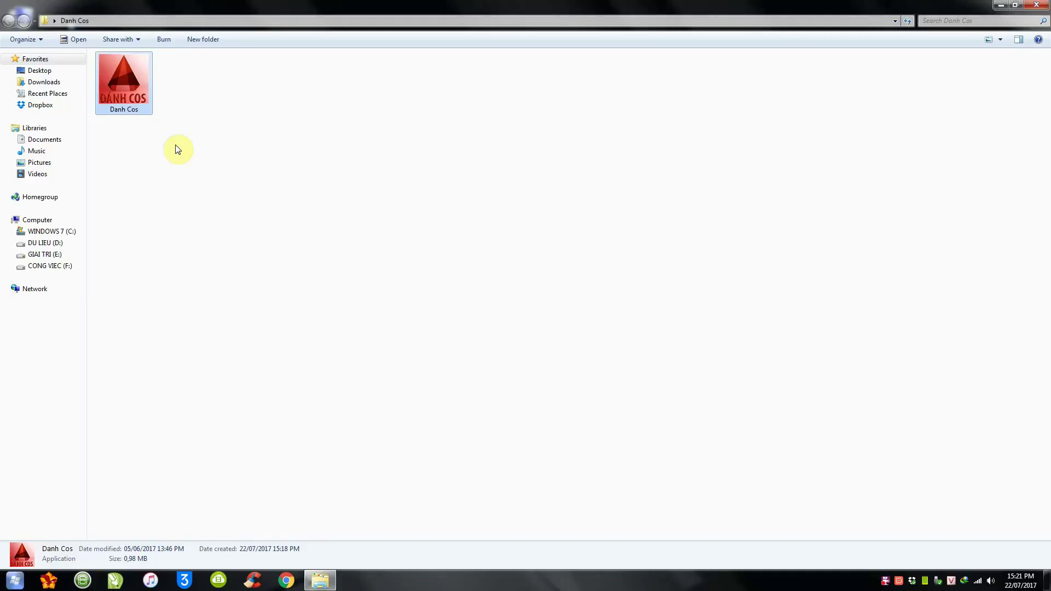
right_click(131, 85)
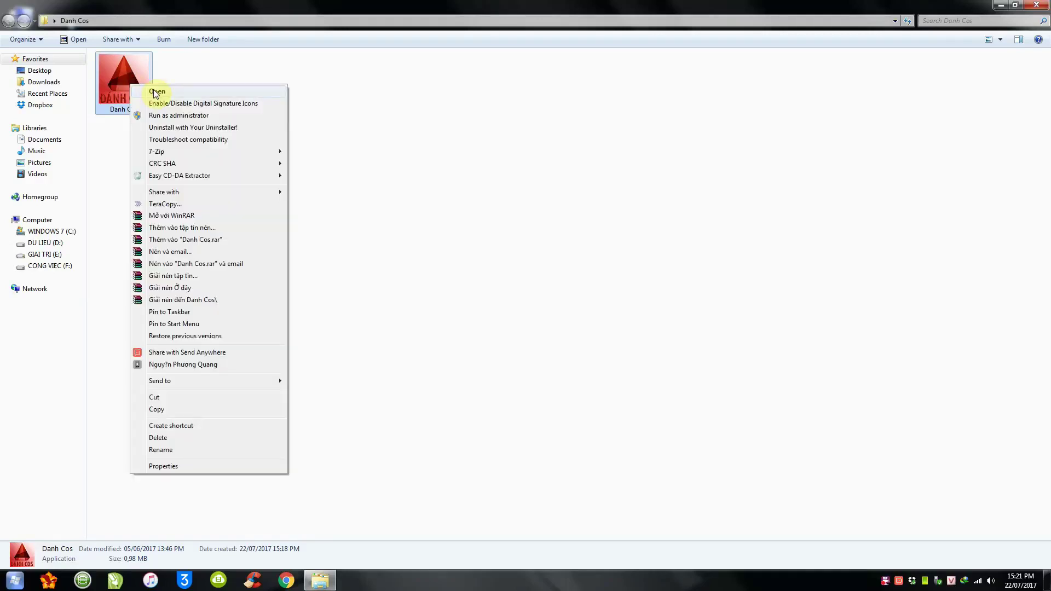
click(154, 91)
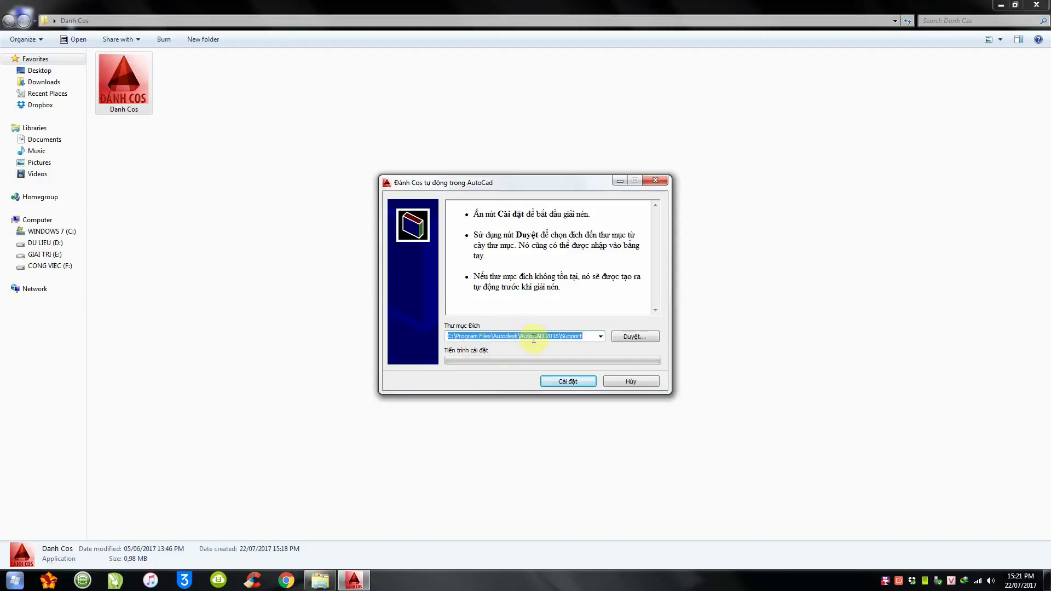
- Install the add-in to the default C:\Program Files\Autodesk\AutoCAD 2016\Support path
drag(563, 338, 526, 337)
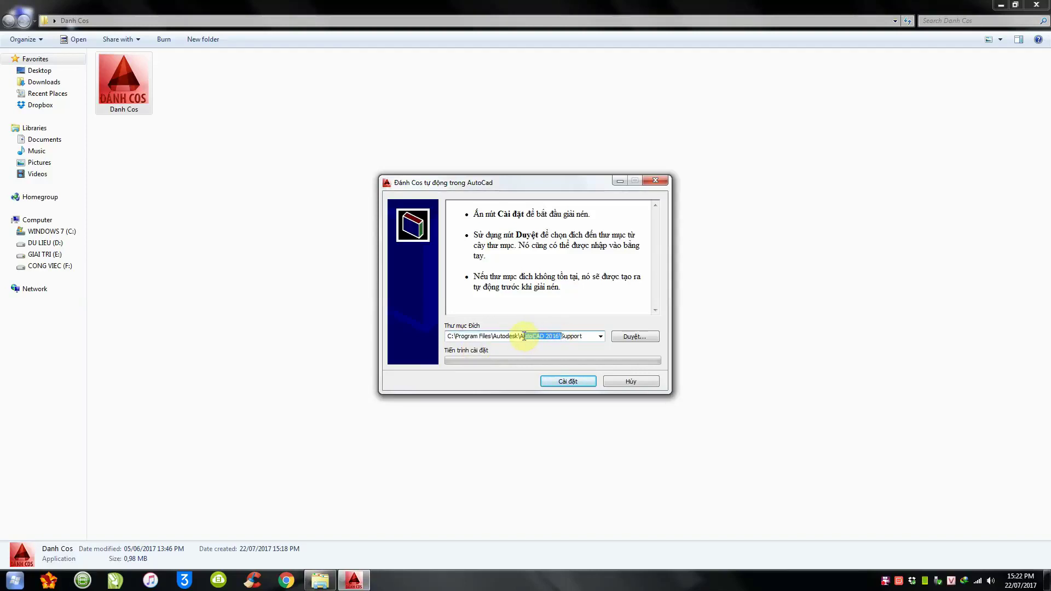
click(545, 336)
click(626, 336)
double_click(486, 296)
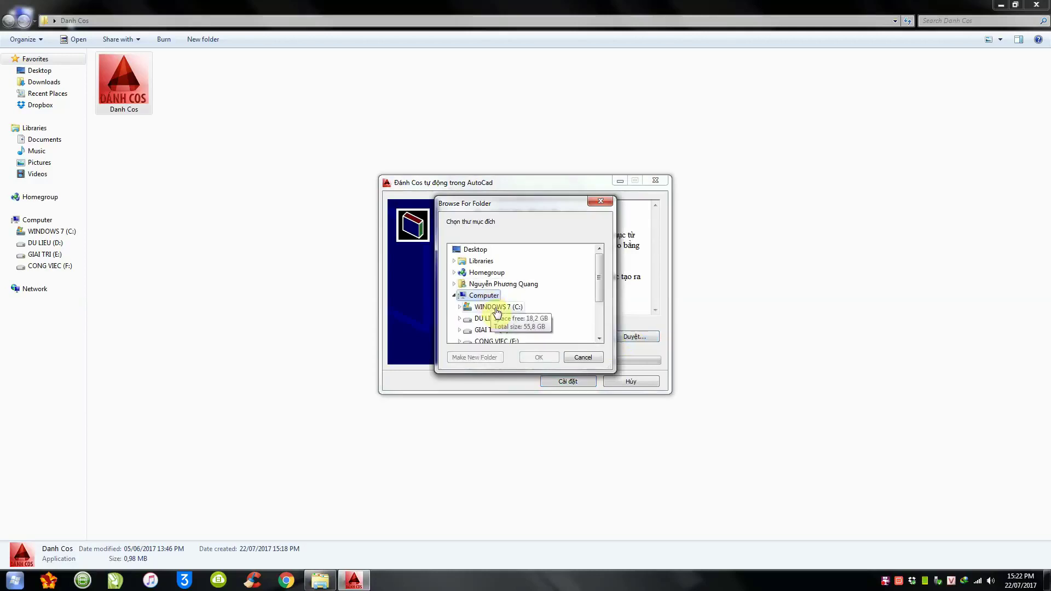
double_click(496, 307)
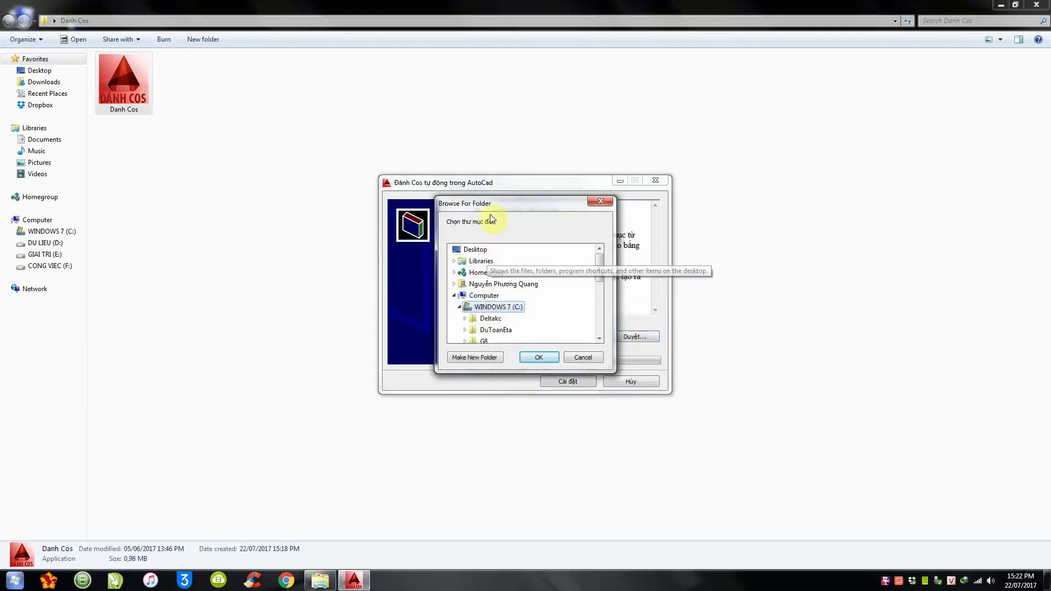
drag(489, 206, 740, 182)
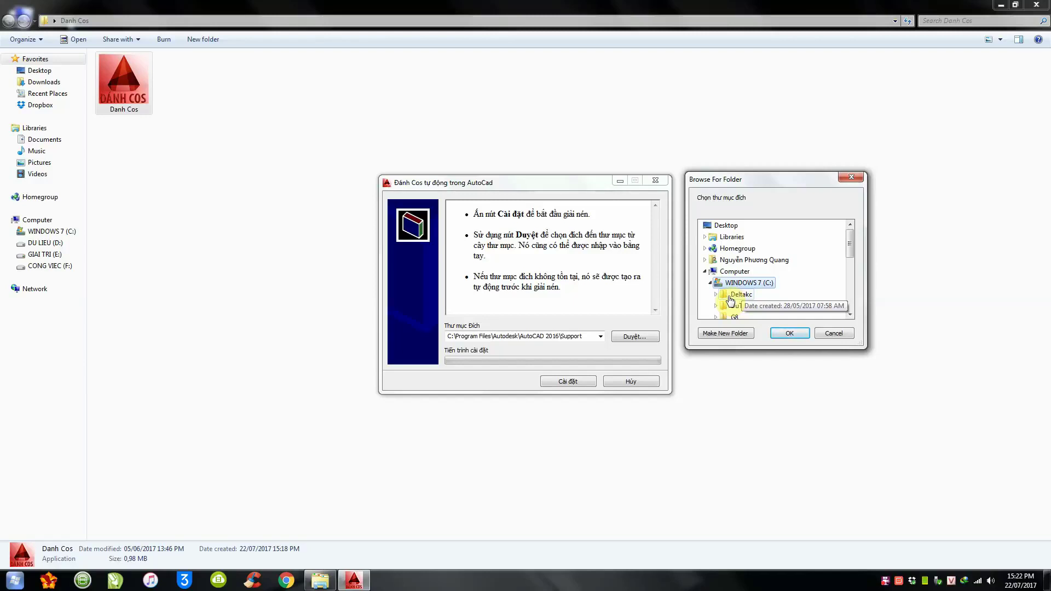
click(832, 333)
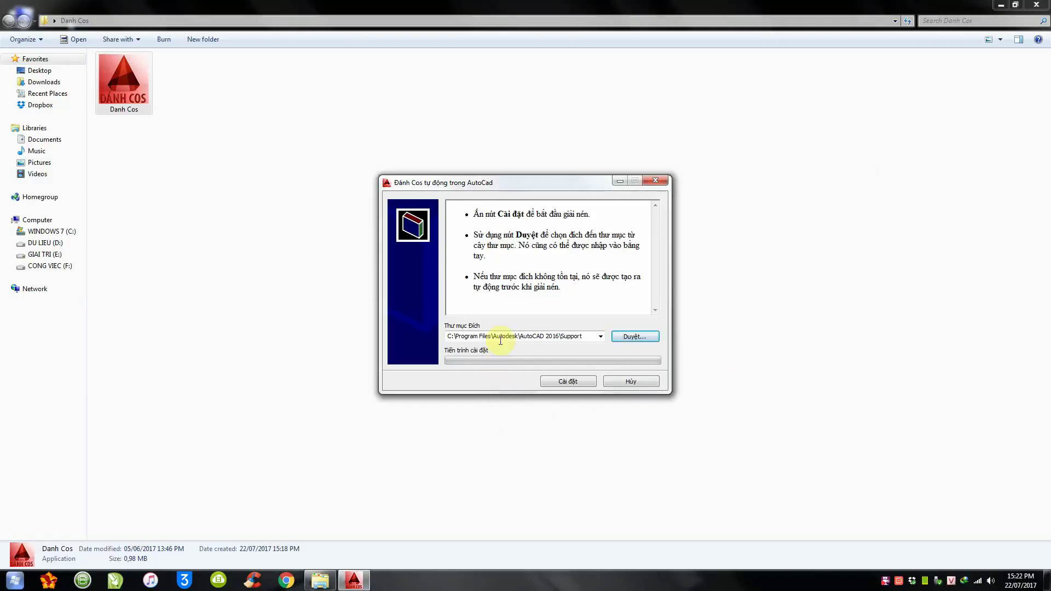
click(556, 379)
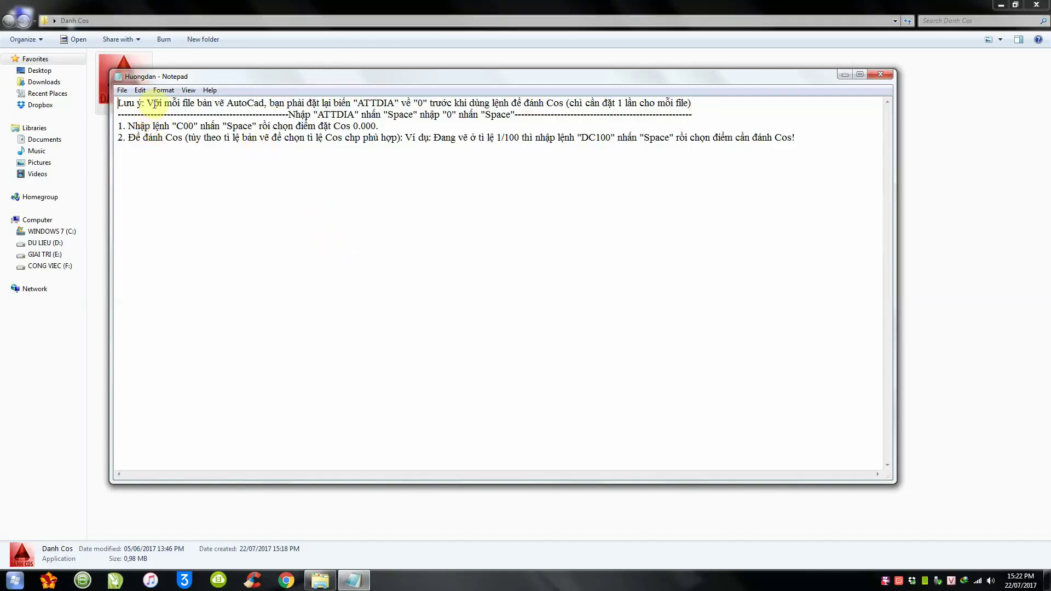
drag(153, 103, 388, 103)
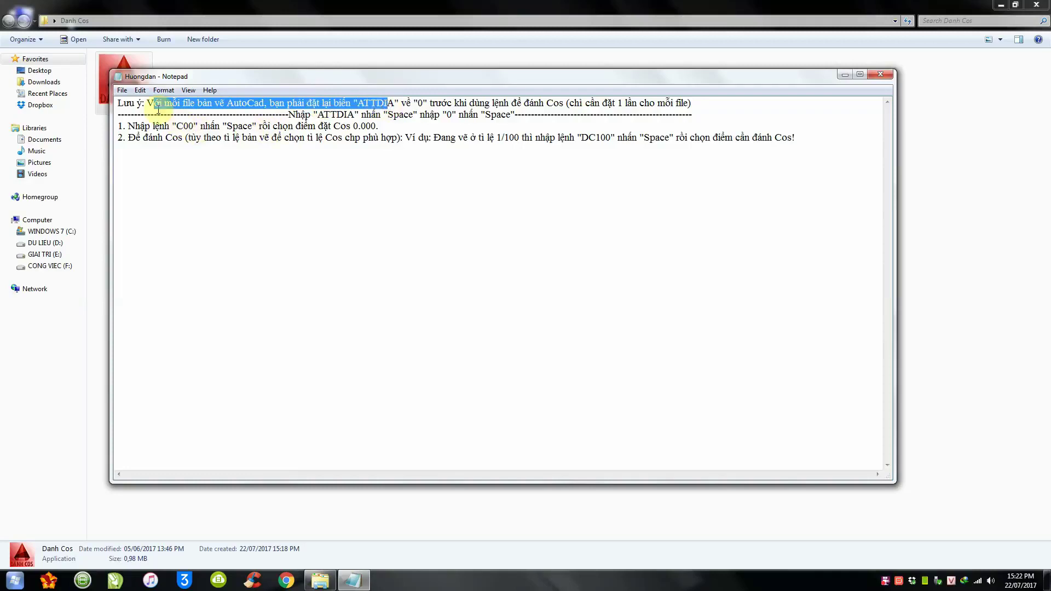
drag(123, 103, 807, 147)
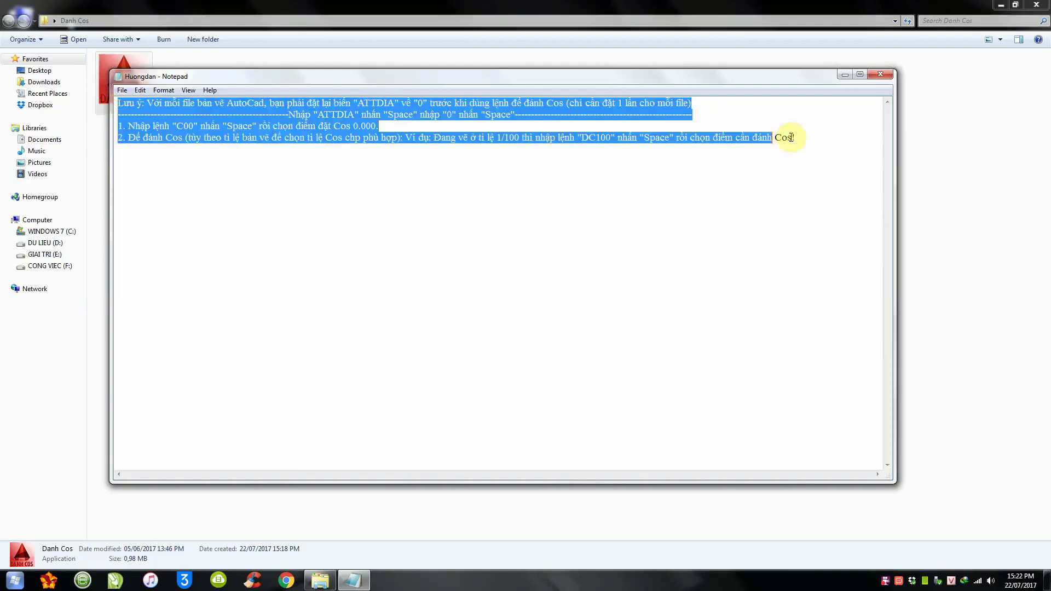
click(244, 124)
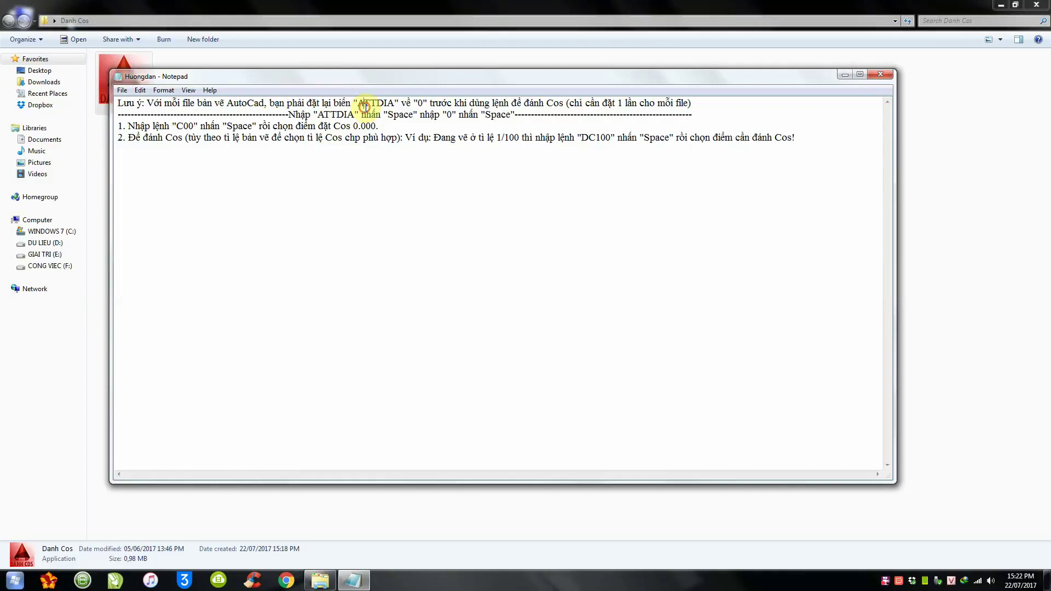
drag(357, 103, 394, 103)
click(332, 193)
- Open the Trường THCS Độc Lập drawing from the desktop
click(1046, 587)
right_click(44, 30)
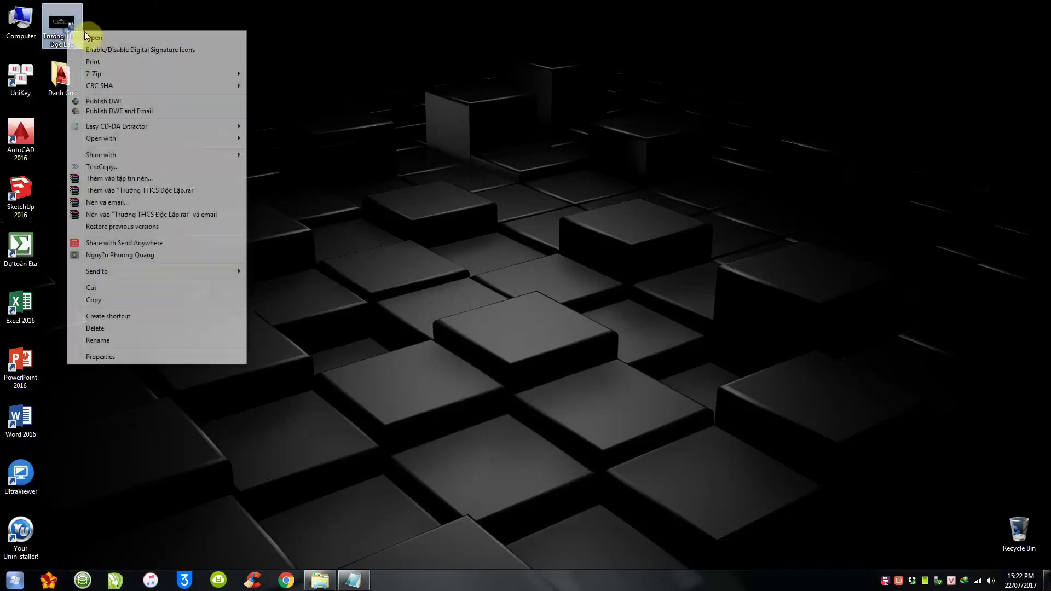
click(93, 34)
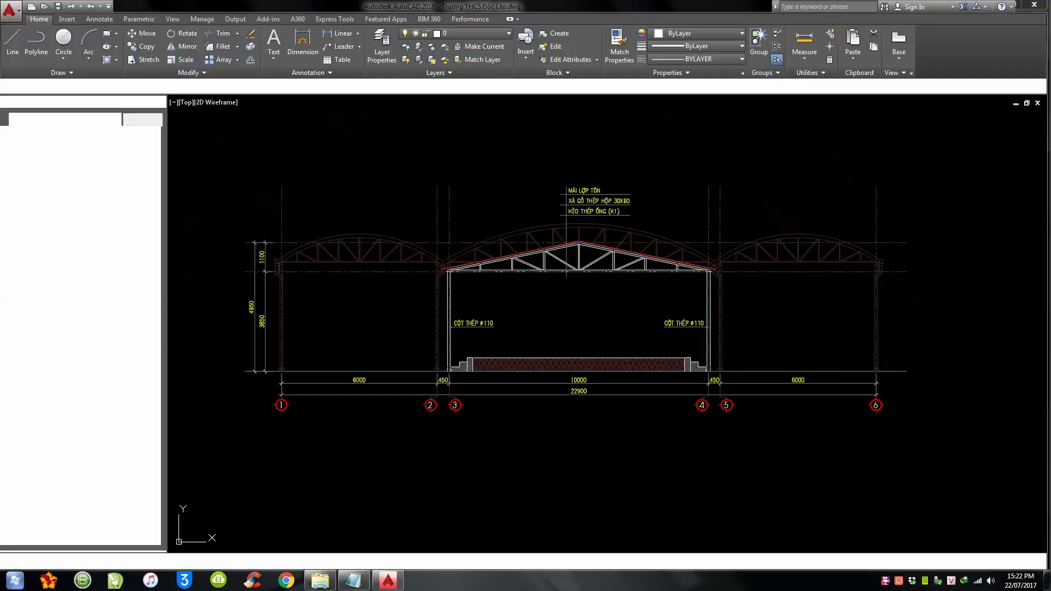
- Zoom and pan the steel-roof section to show axes 4 through 6
scroll(875, 324, up, 2)
scroll(884, 326, up, 4)
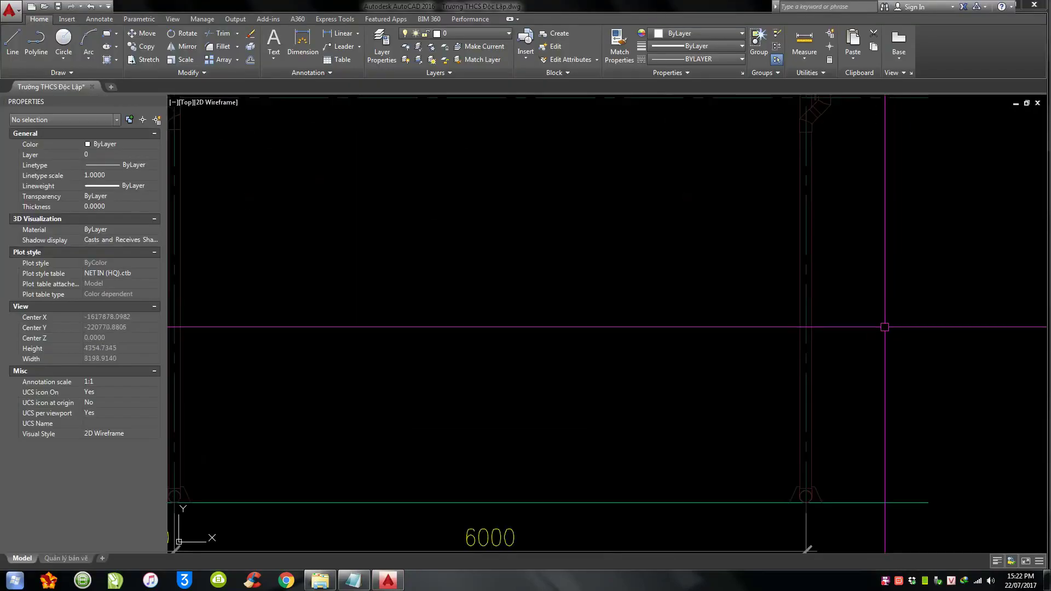
middle_drag(884, 326, 686, 401)
scroll(686, 401, down, 4)
middle_drag(520, 352, 725, 363)
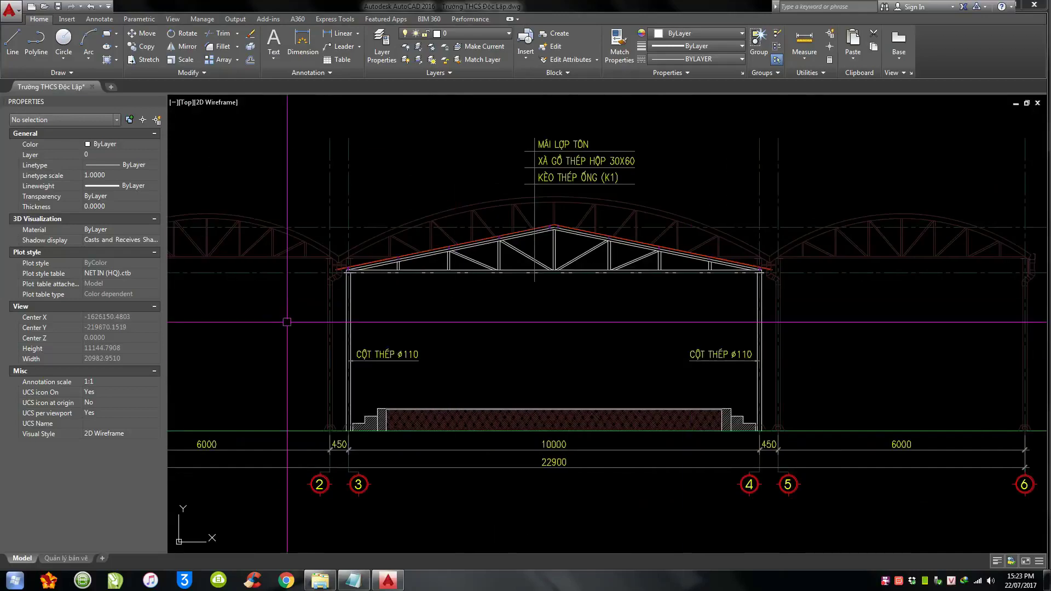
middle_drag(284, 317, 655, 330)
middle_drag(887, 362, 362, 372)
middle_drag(806, 372, 682, 328)
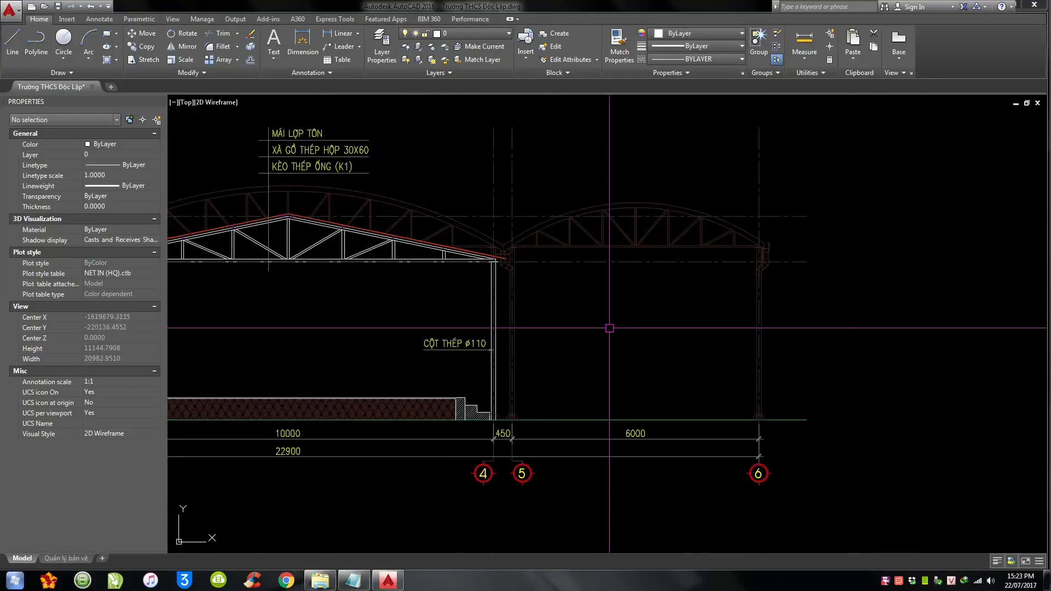
- Reread the ATTDIA note in the Huongdan file, then return to the AutoCAD drawing
click(353, 579)
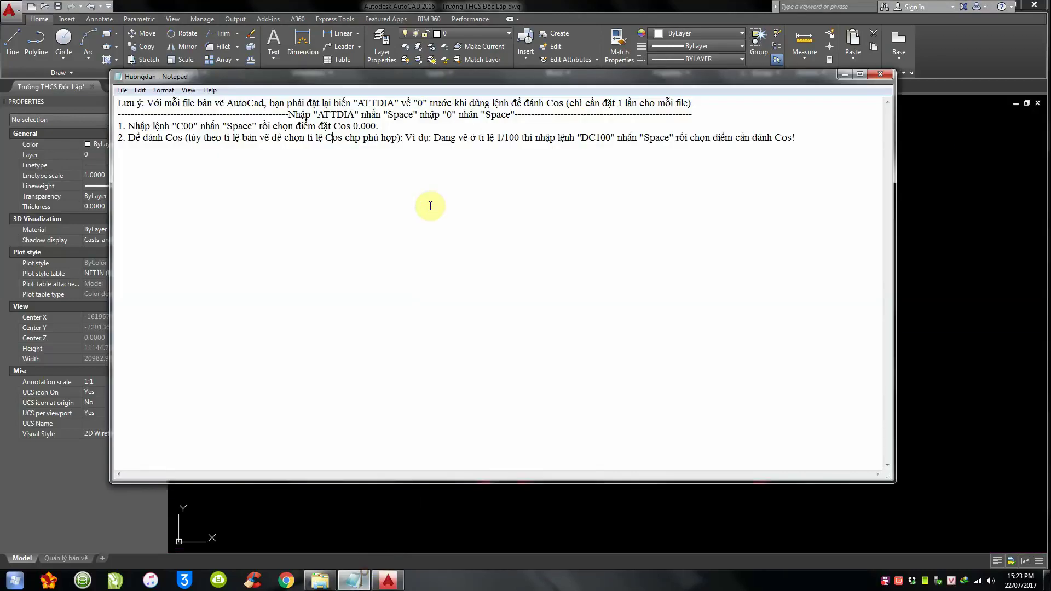
drag(358, 102, 392, 102)
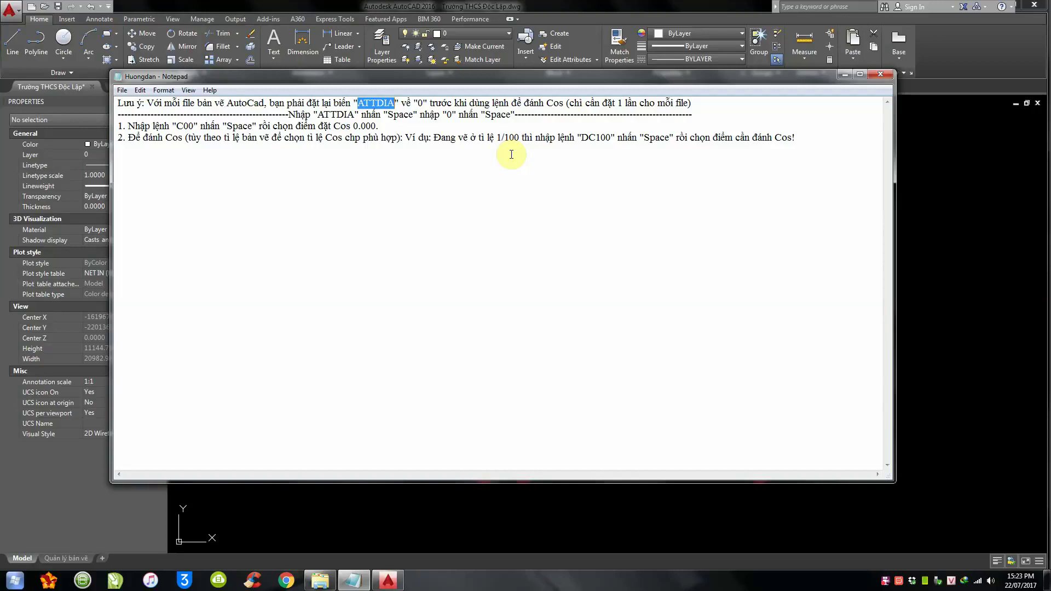
click(468, 5)
text(A)
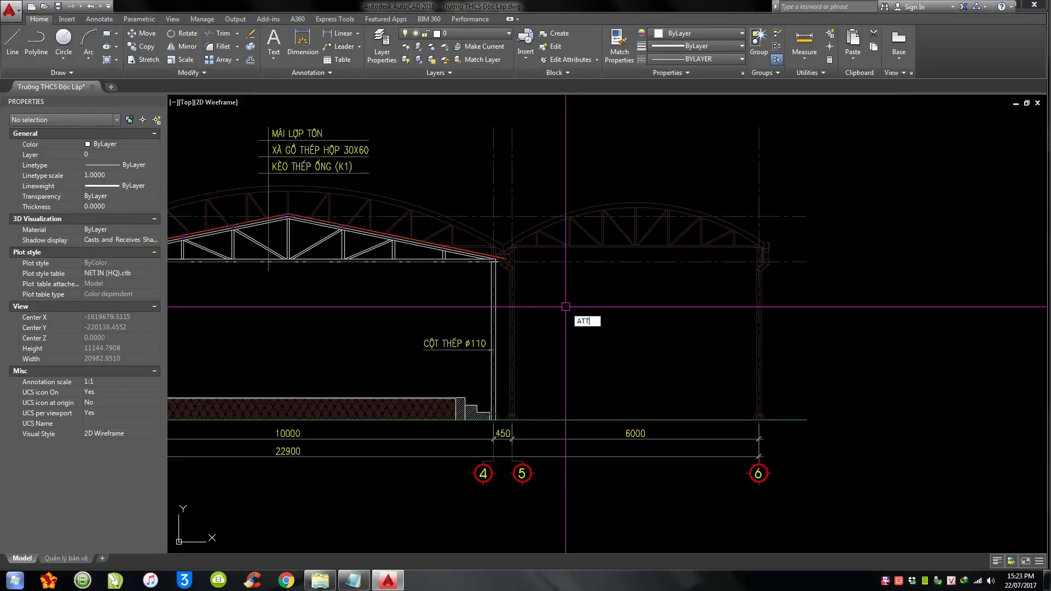
- Set ATTDIA to 0 and bring the Huongdan notes back to step 1
text(TTDIA)
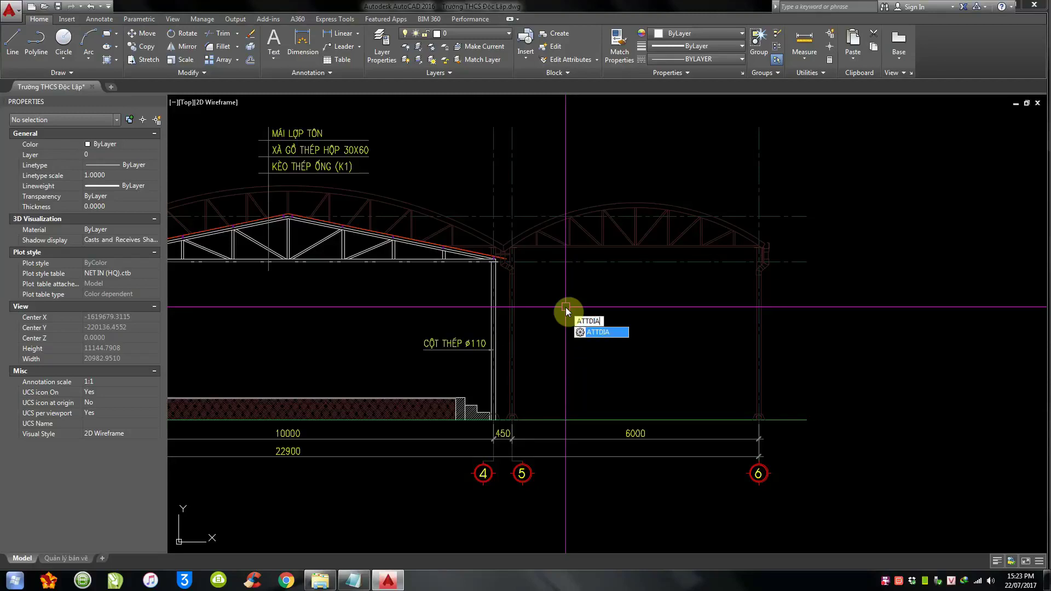
key(Return)
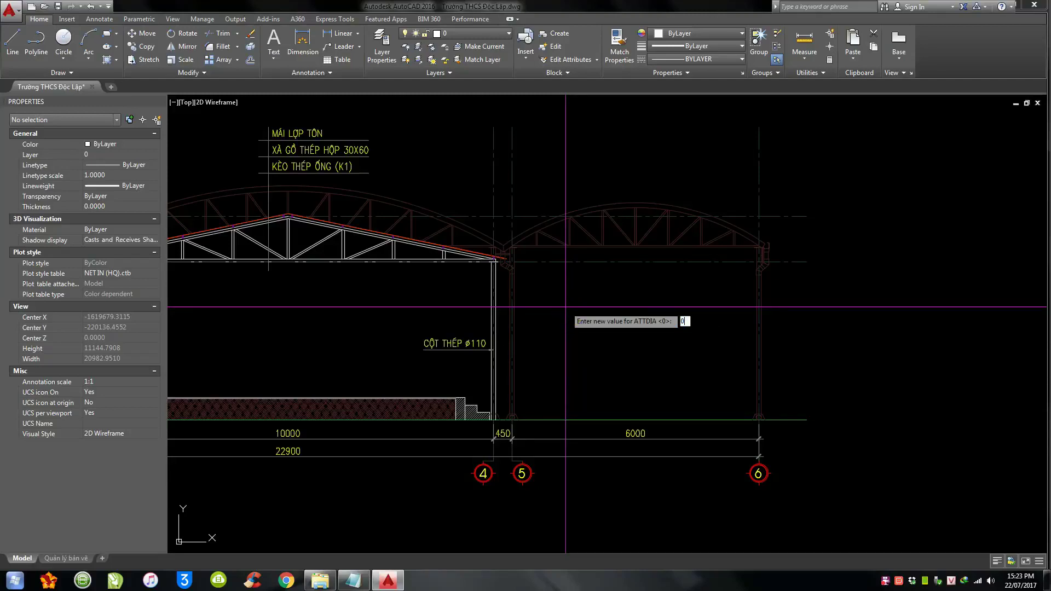
key(Return)
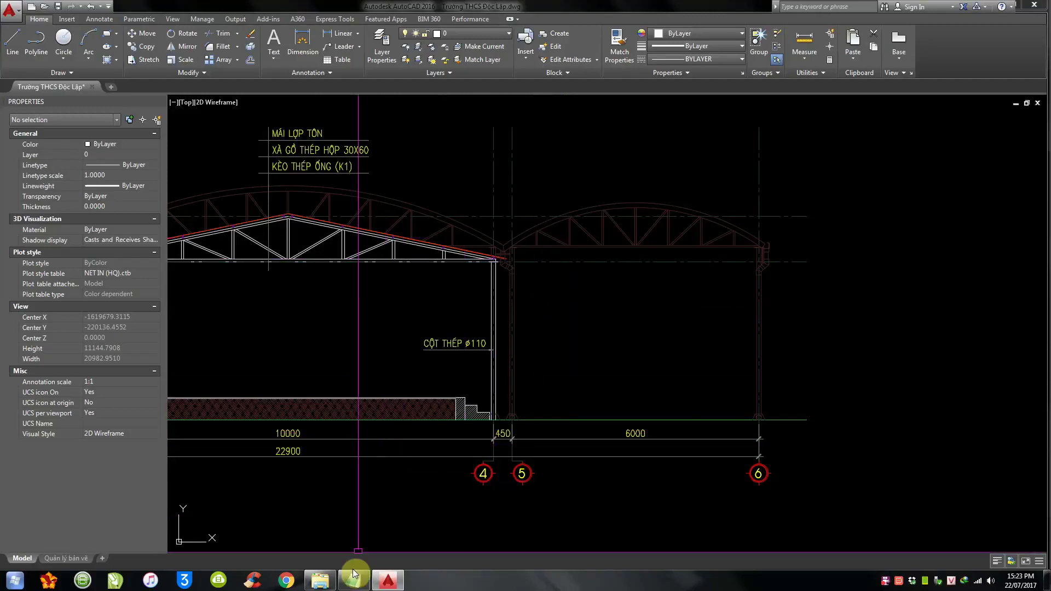
click(353, 580)
click(260, 125)
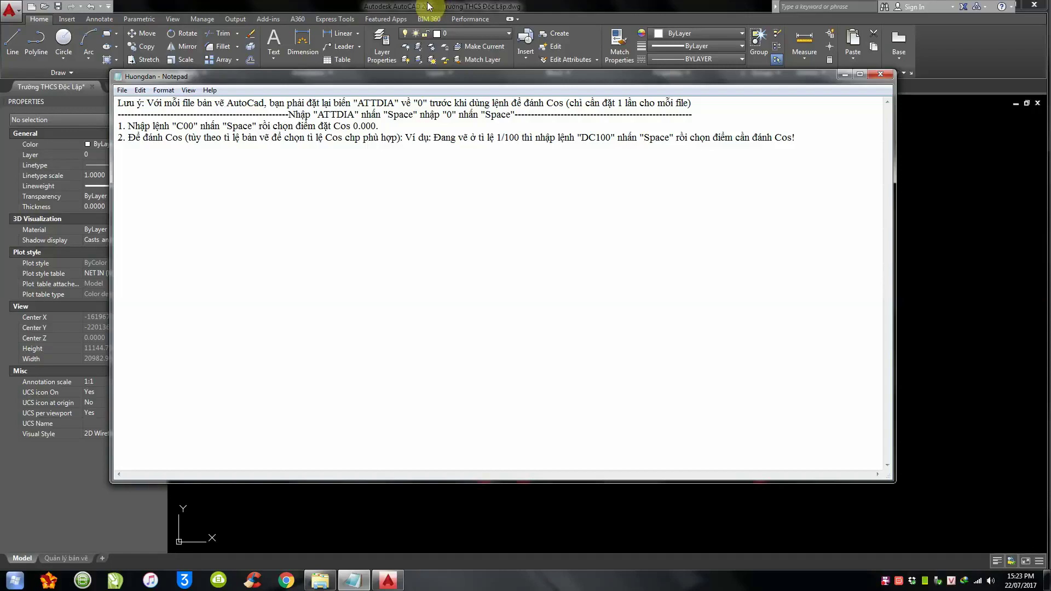
- Find the C00 command in step 1 of the notes, then return to AutoCAD
click(177, 126)
double_click(188, 126)
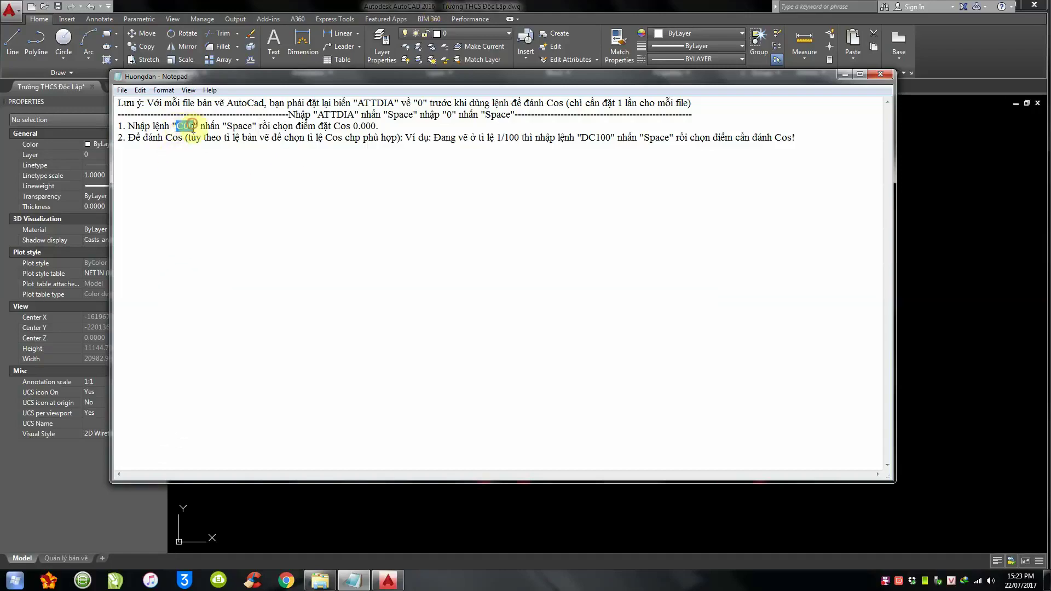
click(319, 6)
text(C)
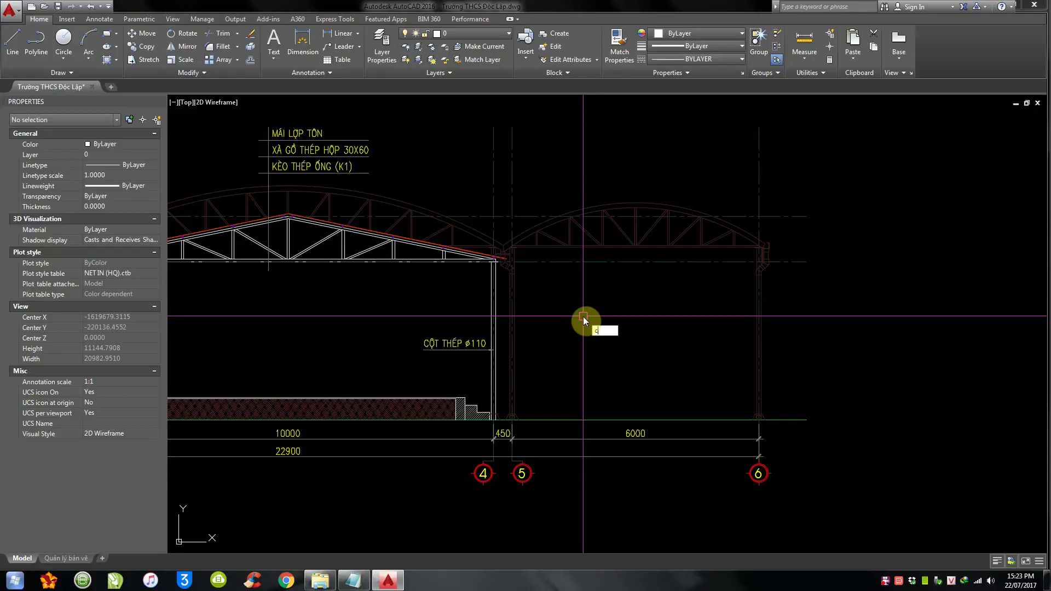
- Run C00 for the ±0.000 level marker and pan back toward axis 6
text(00)
key(Return)
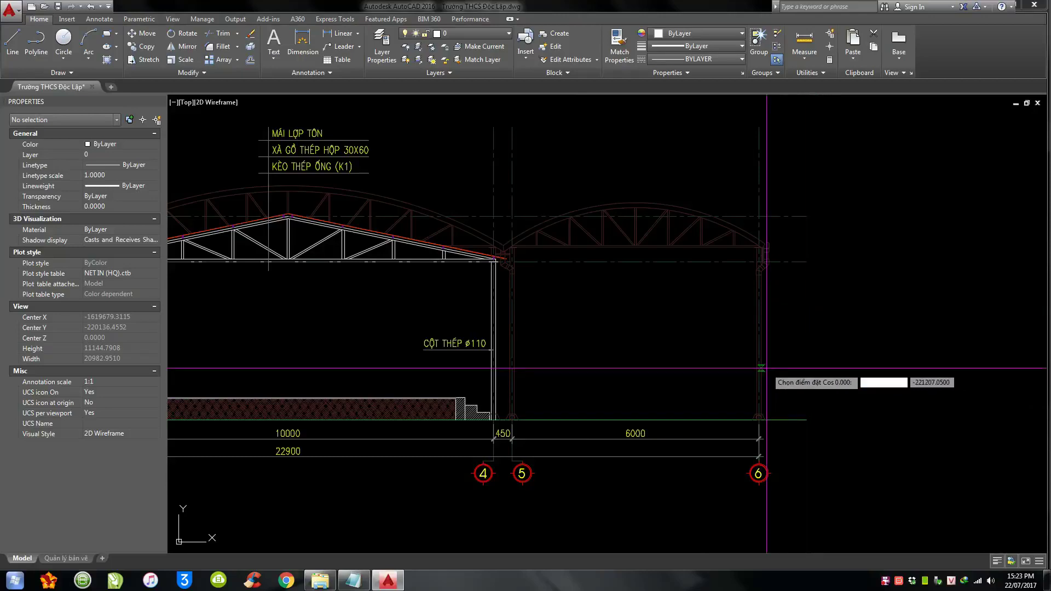
scroll(793, 420, up, 4)
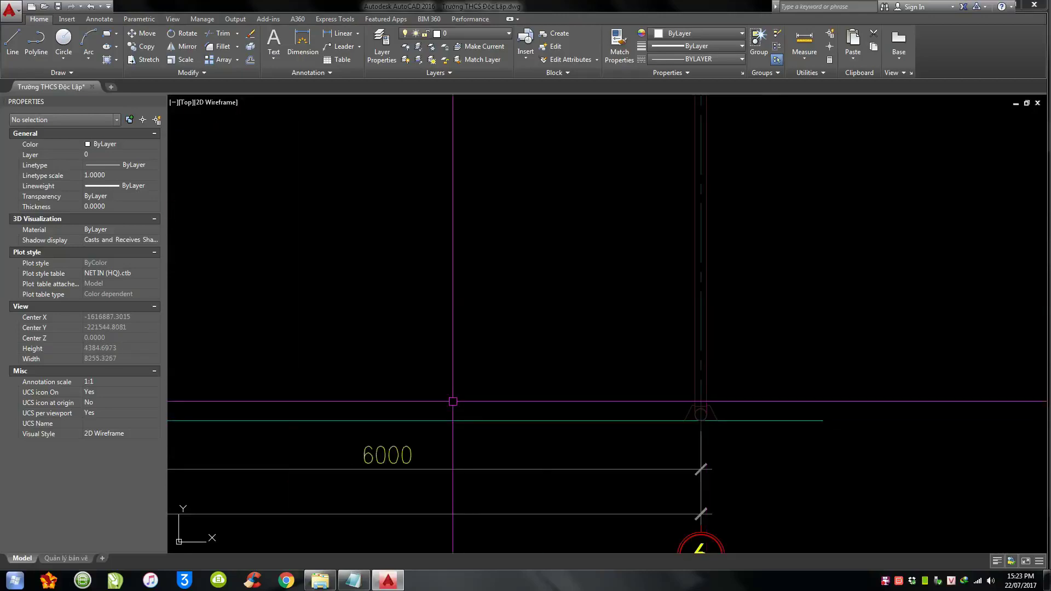
scroll(445, 419, down, 4)
middle_drag(574, 428, 615, 435)
scroll(582, 426, up, 2)
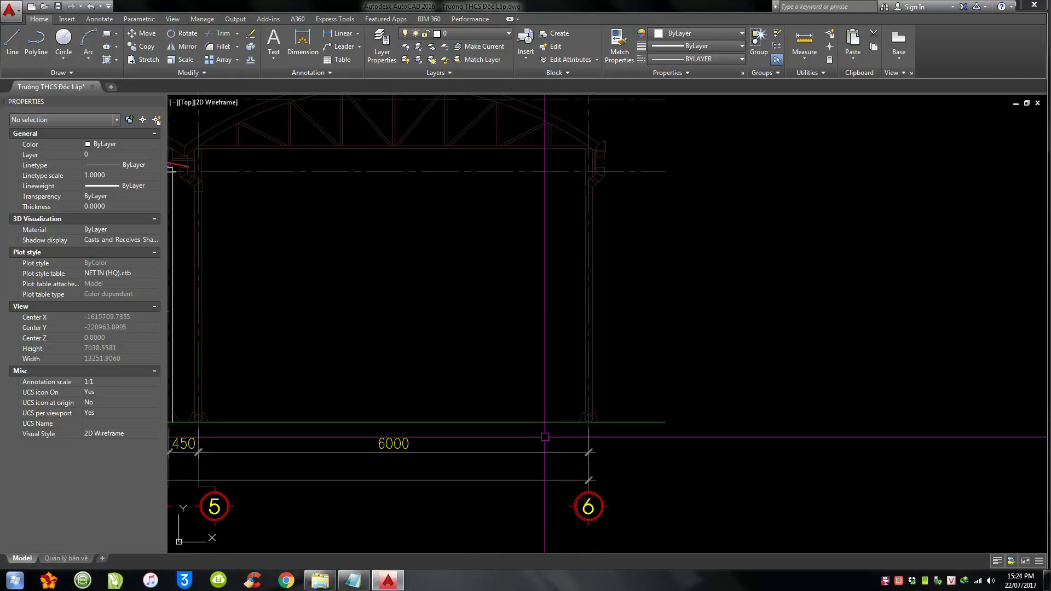
- Look up the DC100 command in step 2 of the Huongdan notes
click(349, 585)
drag(148, 138, 336, 143)
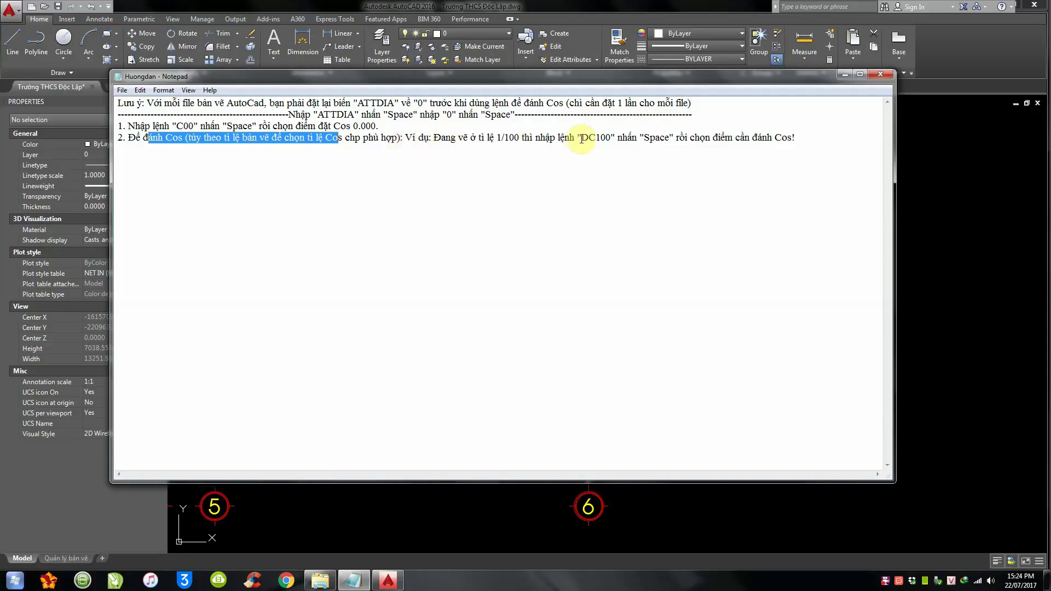
drag(580, 138, 616, 138)
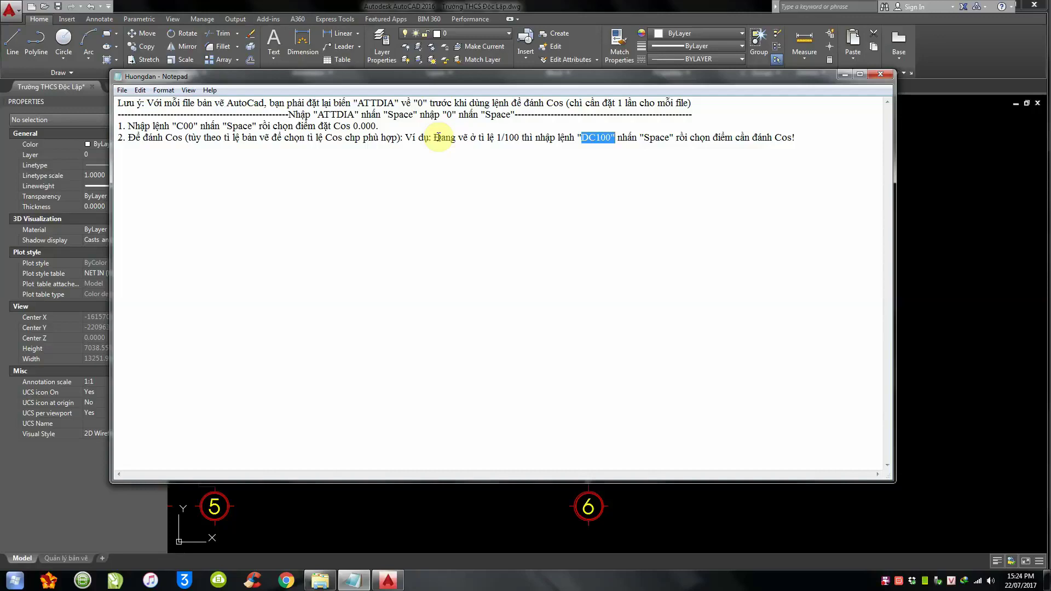
- Return to the drawing and bring grids 5 and 6 into view
click(554, 5)
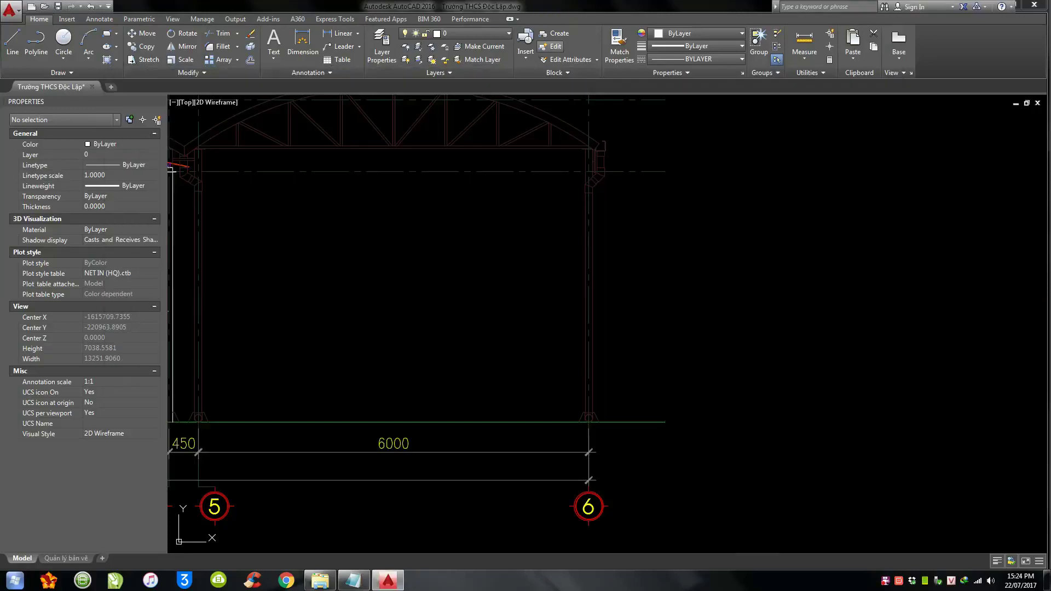
scroll(667, 274, down, 2)
scroll(548, 410, down, 2)
scroll(458, 427, up, 6)
middle_drag(815, 405, 446, 405)
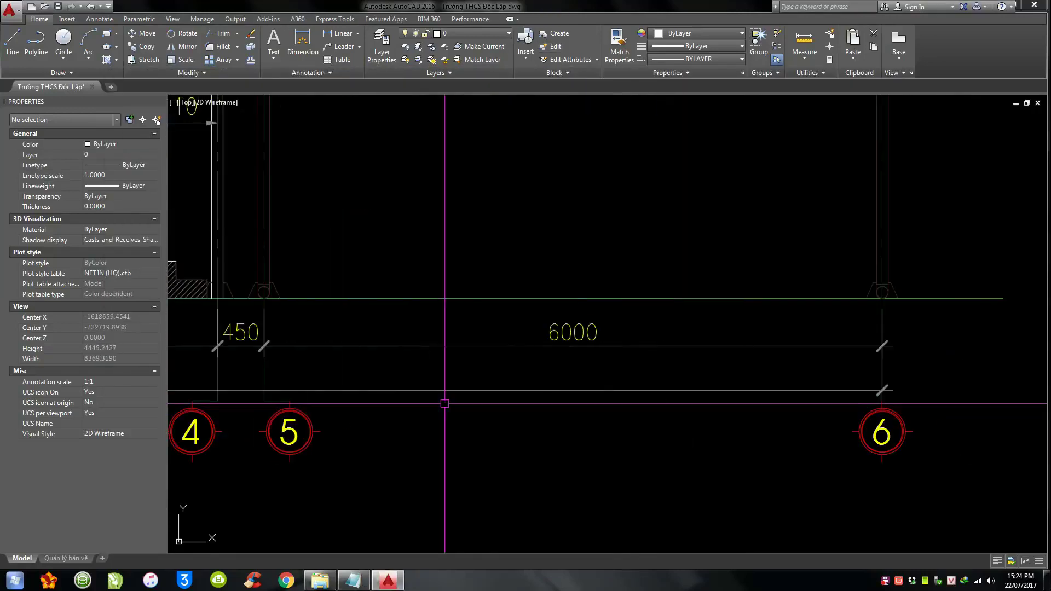
click(487, 347)
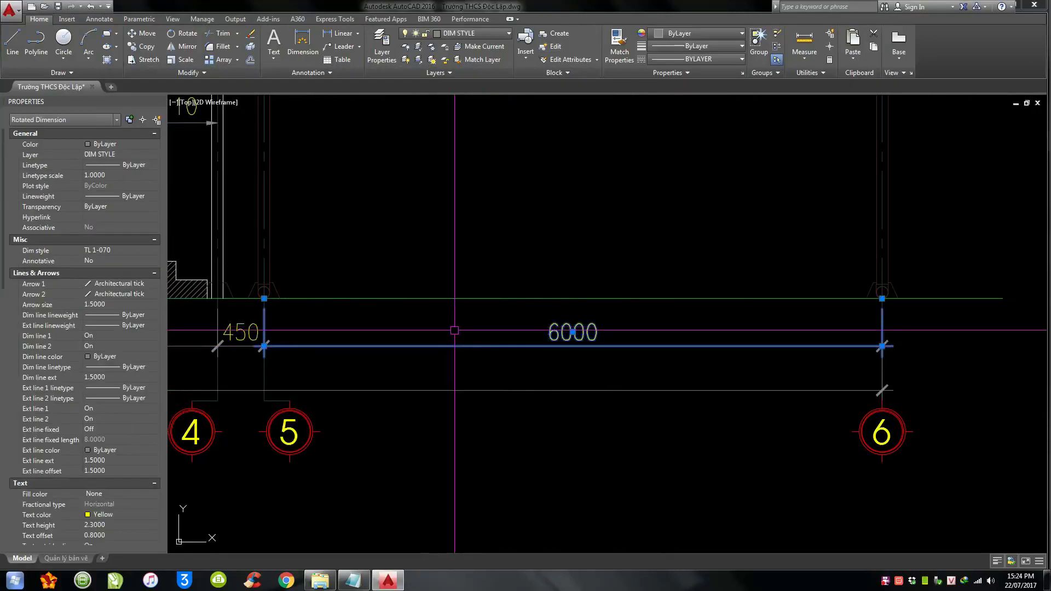
scroll(546, 372, down, 4)
scroll(586, 353, up, 3)
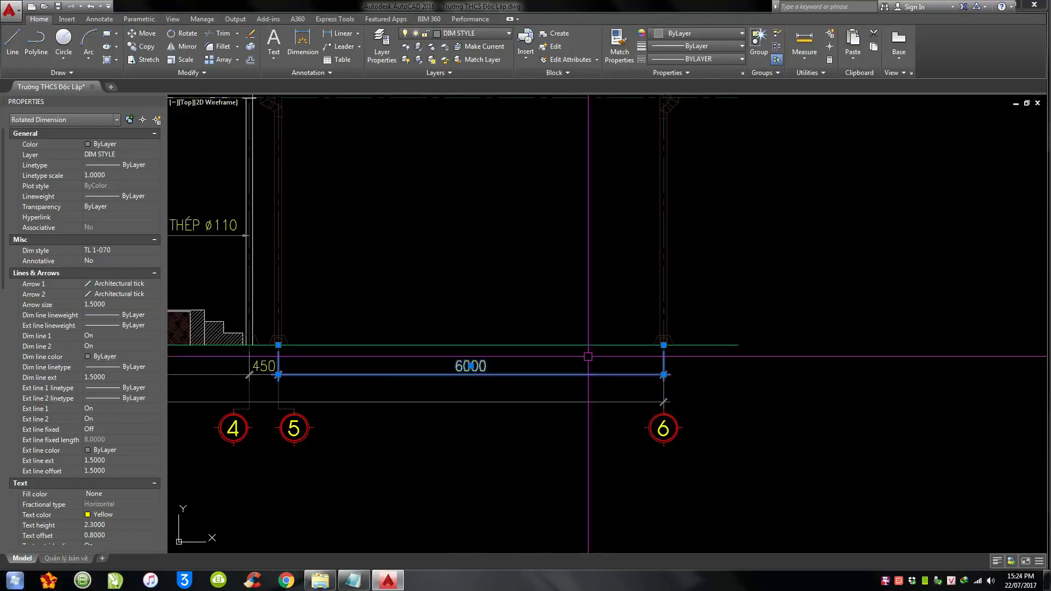
key(Escape)
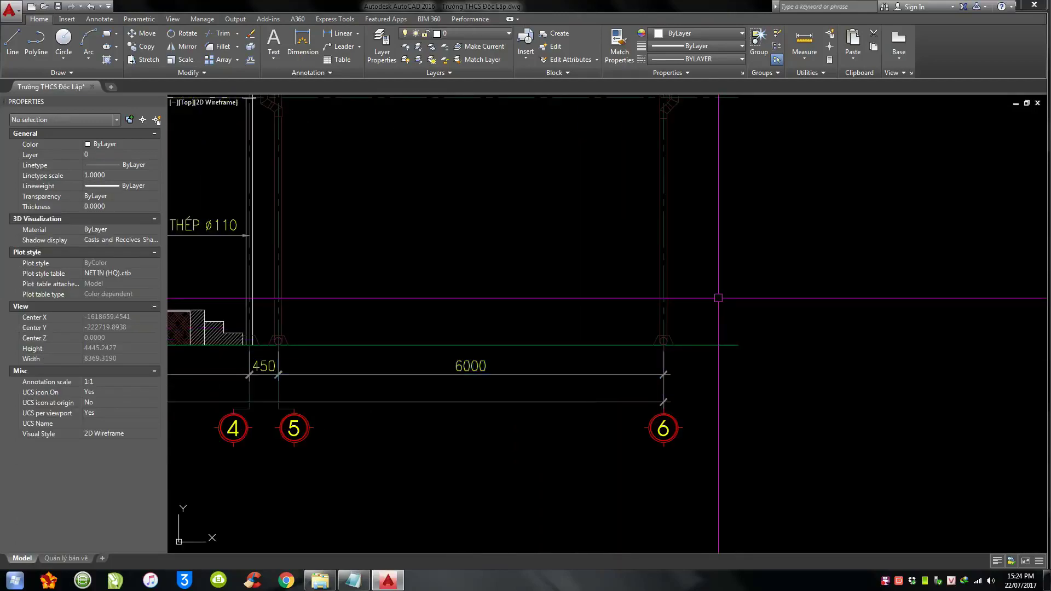
- Use DC70 to place ±0.000, +3.850 and +4.950 level markers at grid 6
text(DC70)
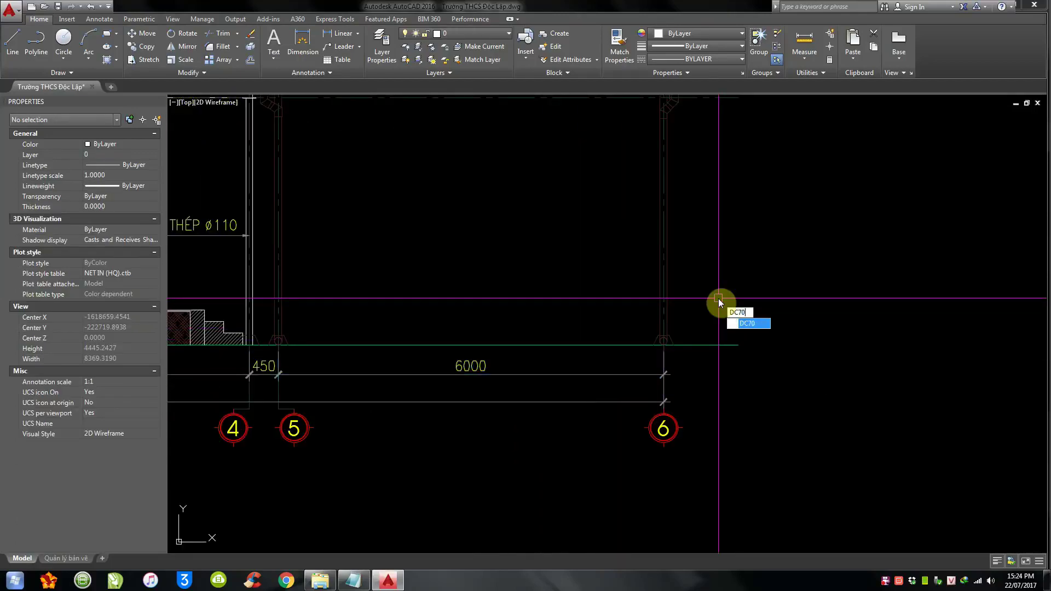
key(Return)
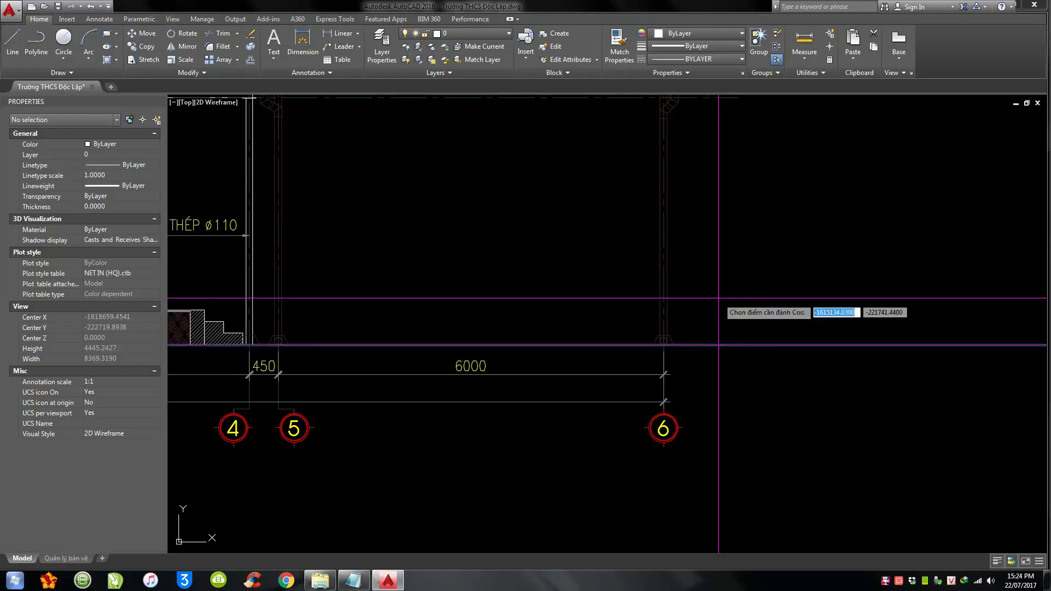
scroll(657, 350, down, 2)
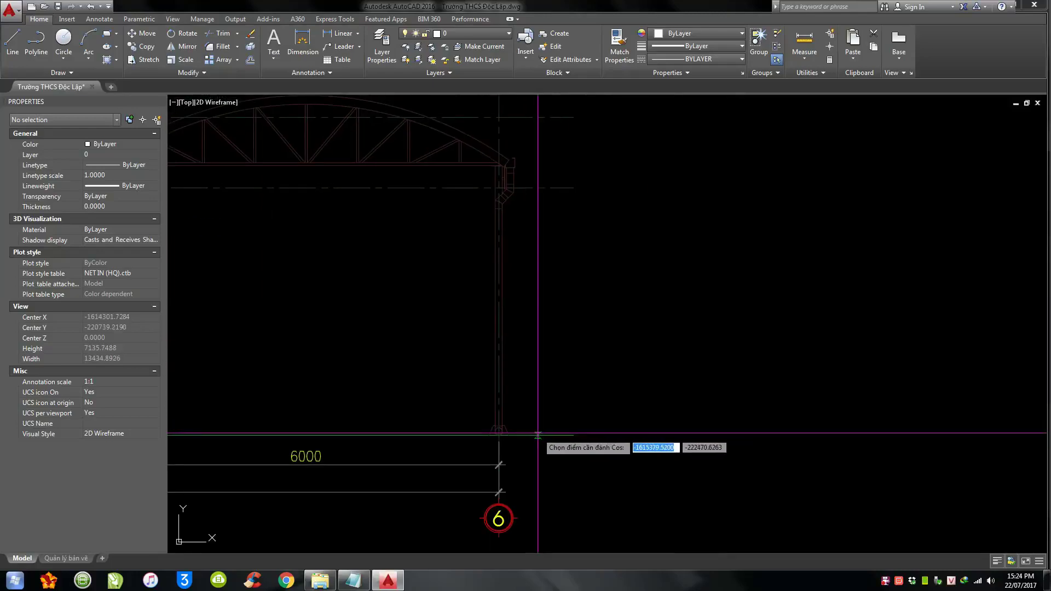
click(537, 434)
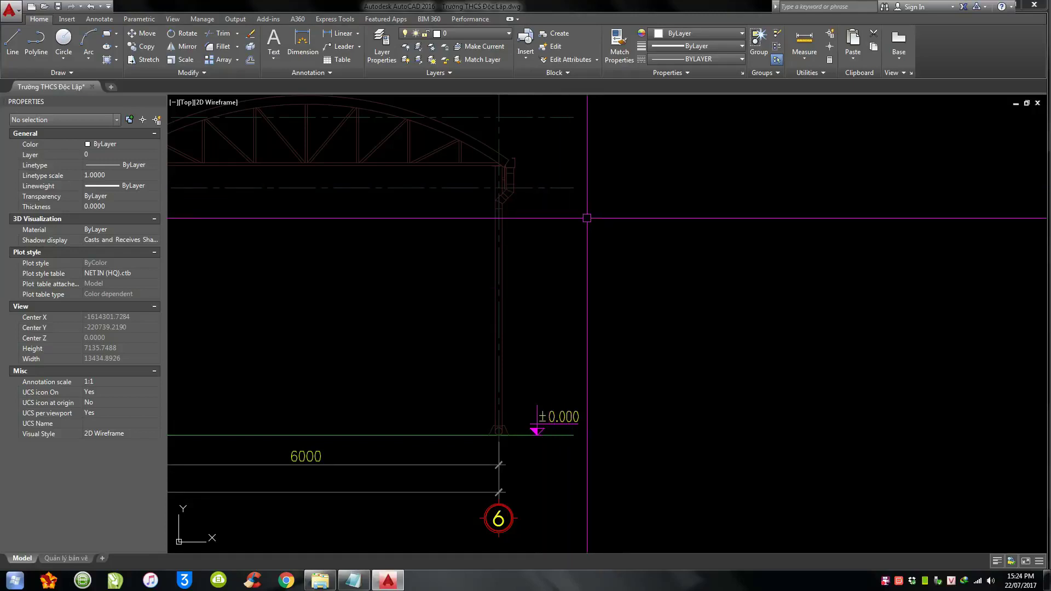
click(536, 190)
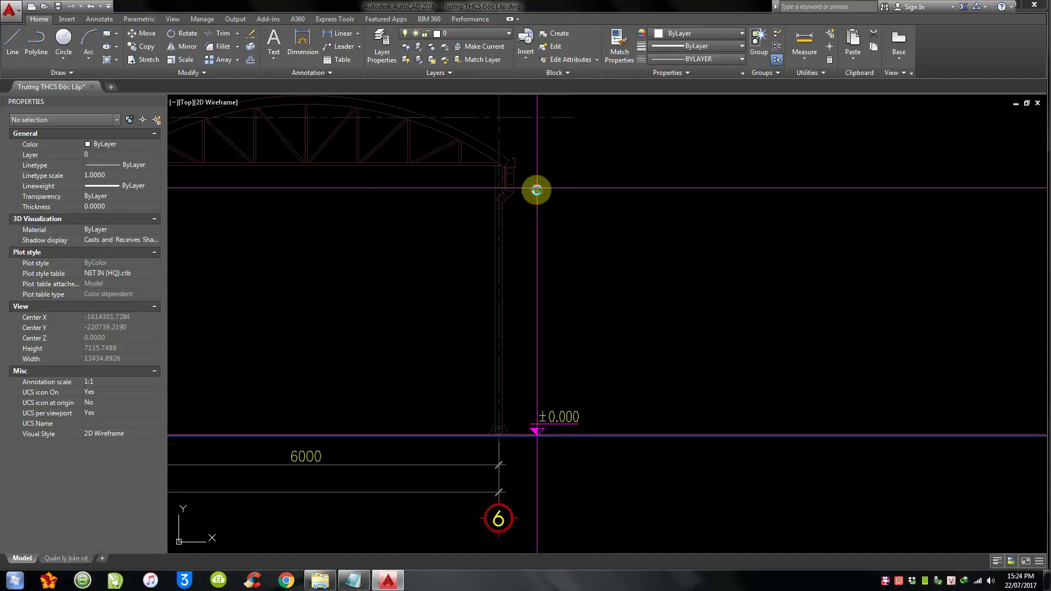
middle_drag(537, 145, 493, 252)
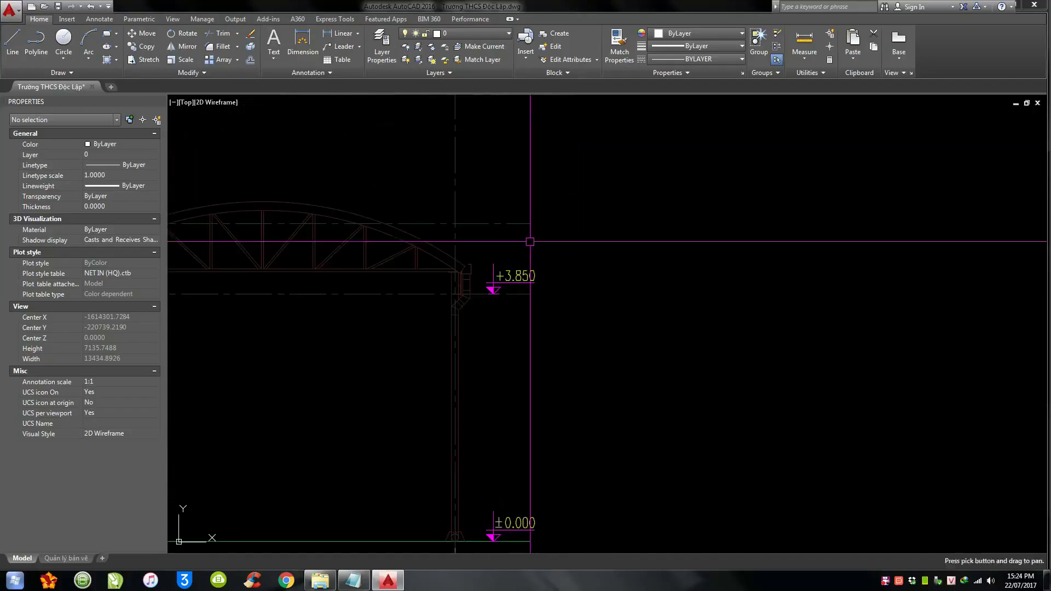
click(493, 224)
middle_drag(568, 335, 650, 237)
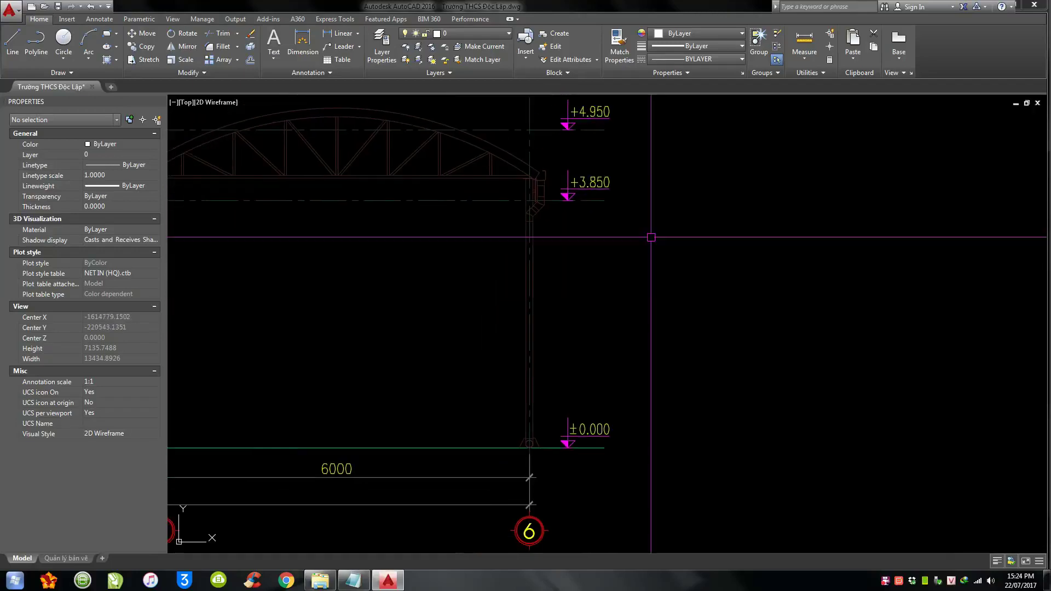
middle_drag(566, 449, 652, 352)
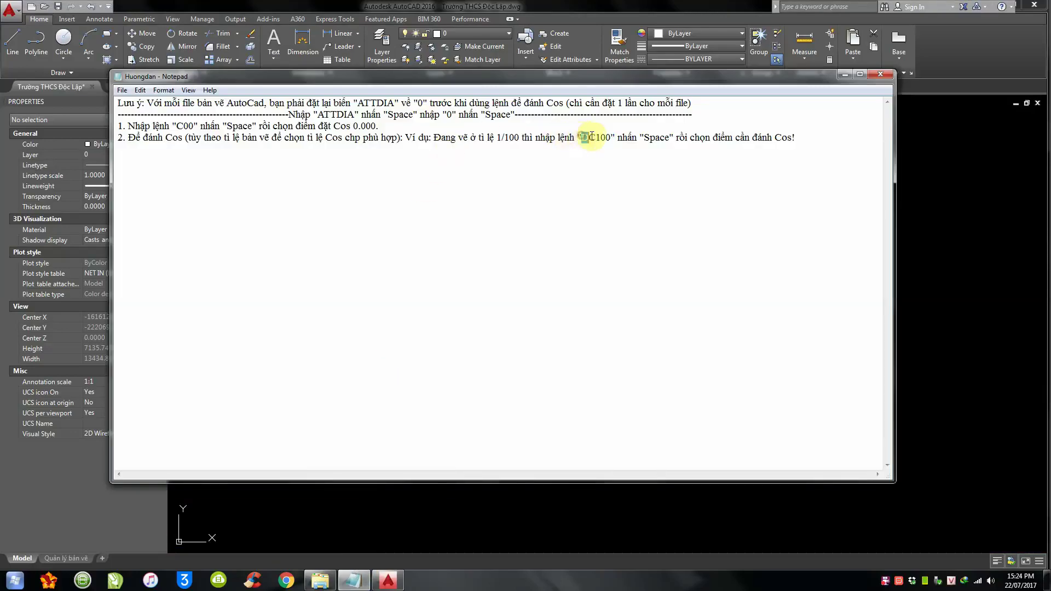
- Return to the drawing, shift to grids 5–6 and select the 6000 dimension
click(584, 6)
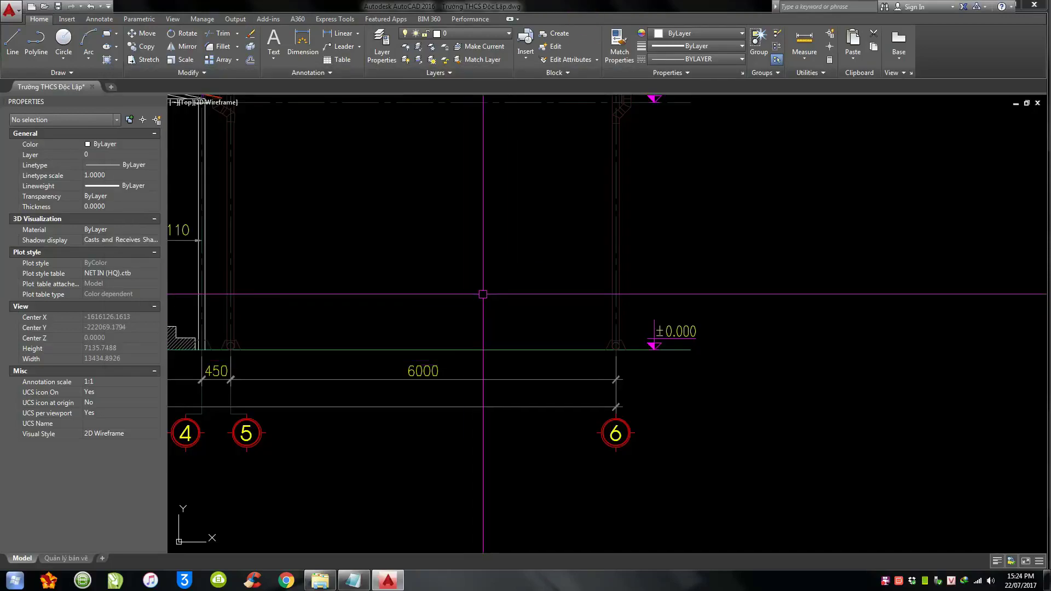
middle_drag(682, 310, 653, 347)
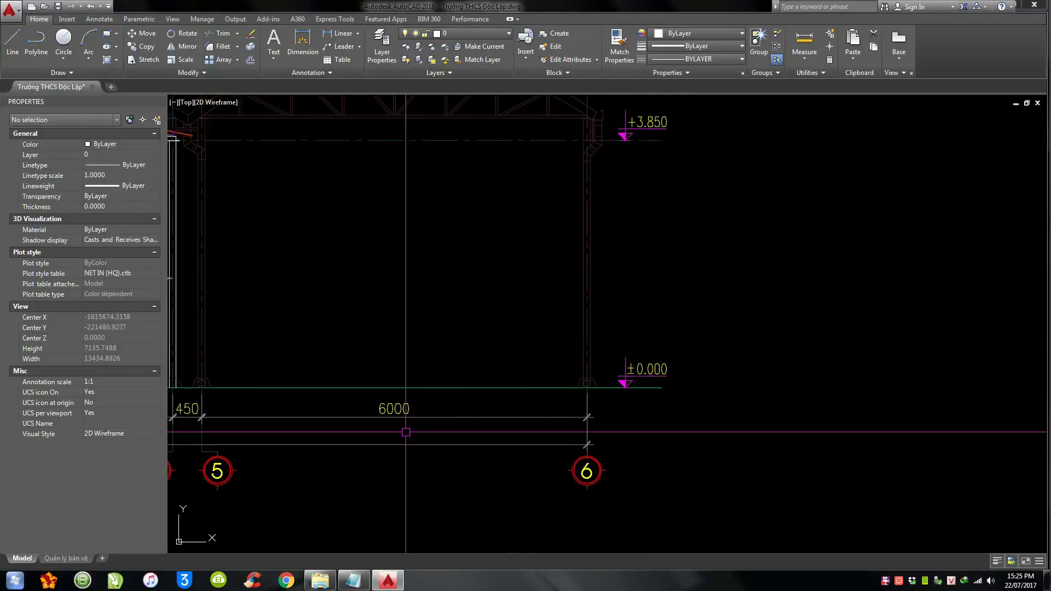
click(394, 413)
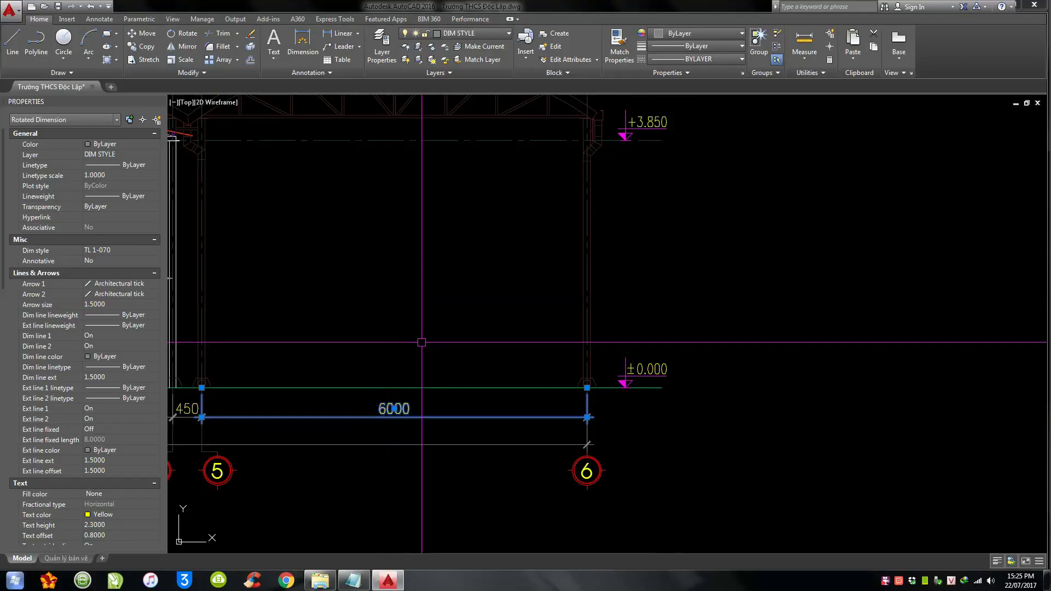
- Select the ±0.000 level marker, leaving the 6000 dimension out of the selection
key(Escape)
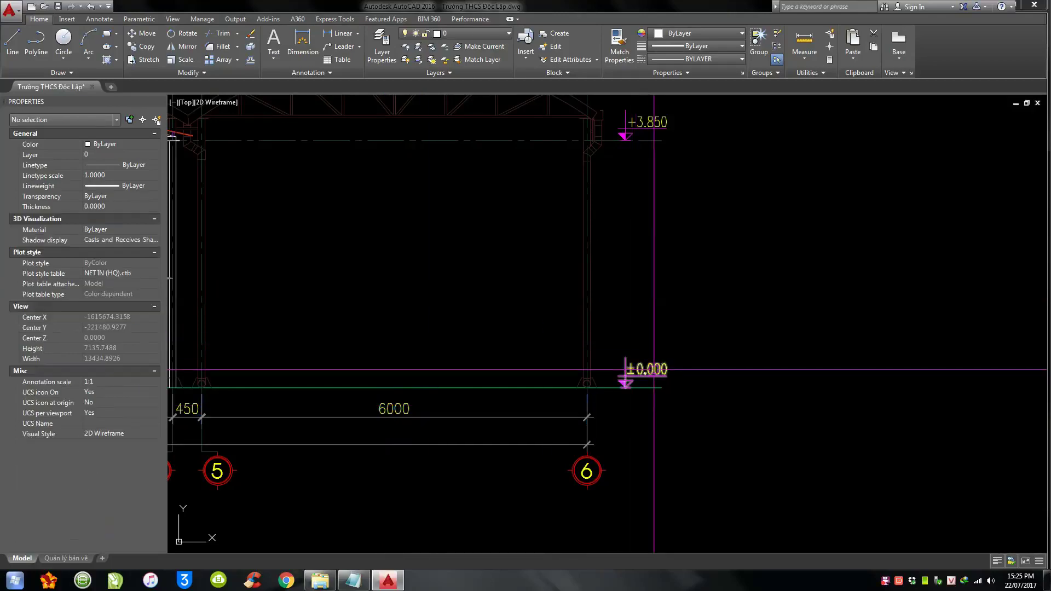
click(626, 368)
scroll(640, 378, up, 3)
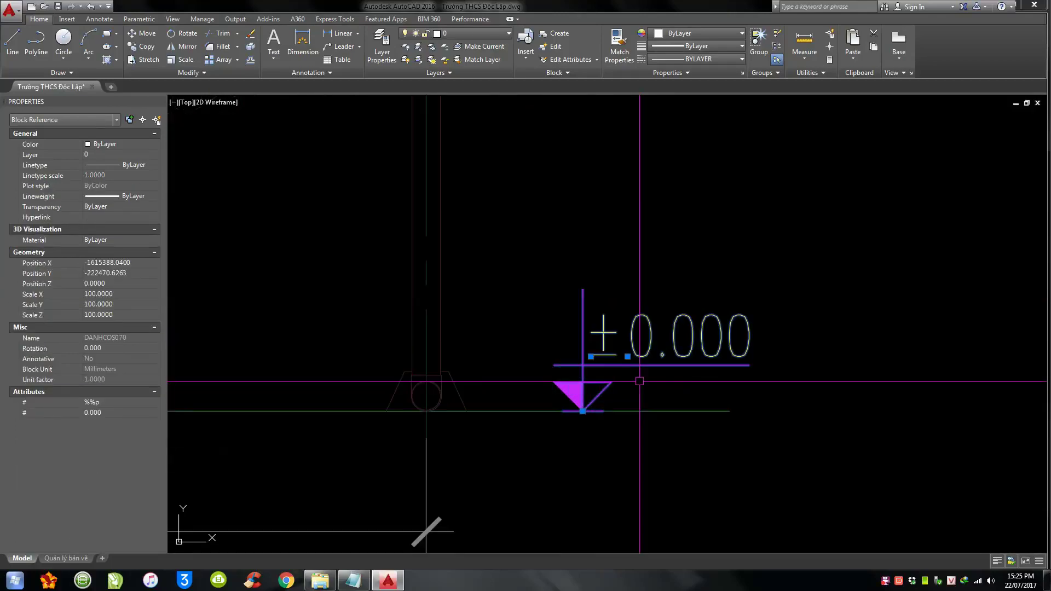
scroll(723, 328, down, 4)
key(Escape)
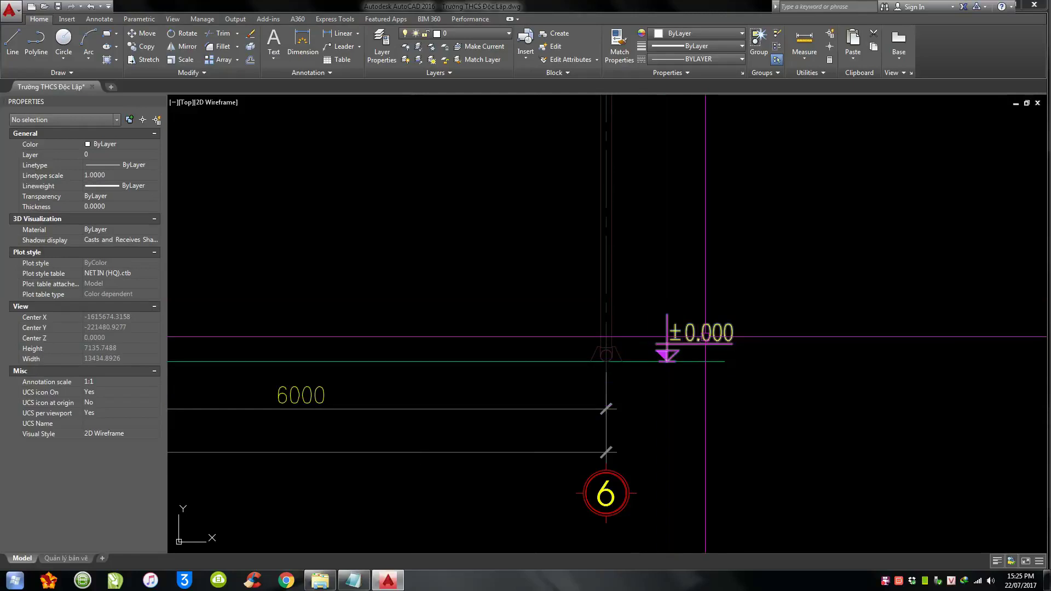
click(704, 335)
click(347, 409)
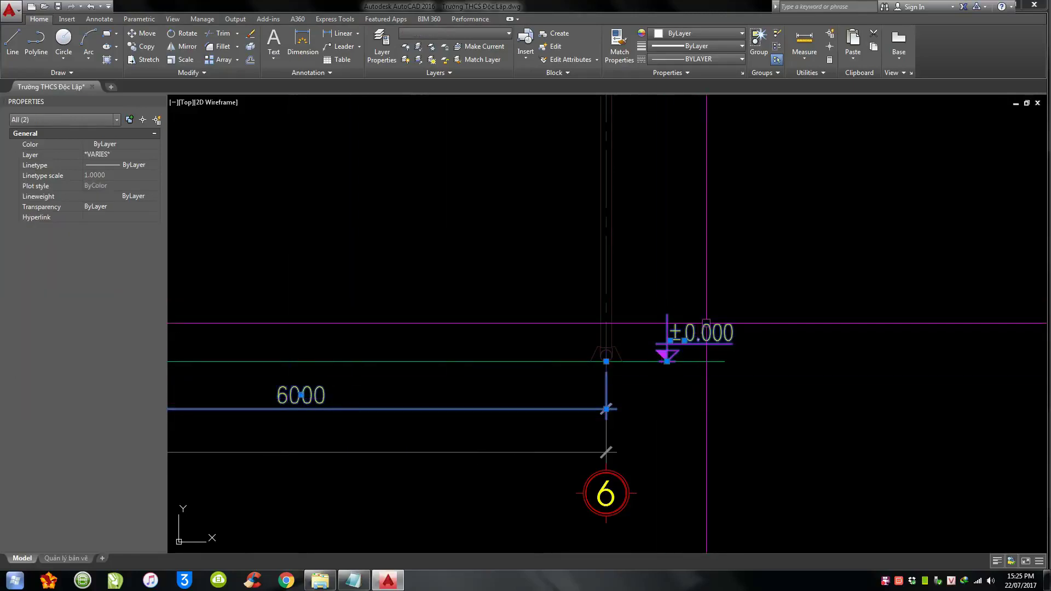
shift+click(252, 410)
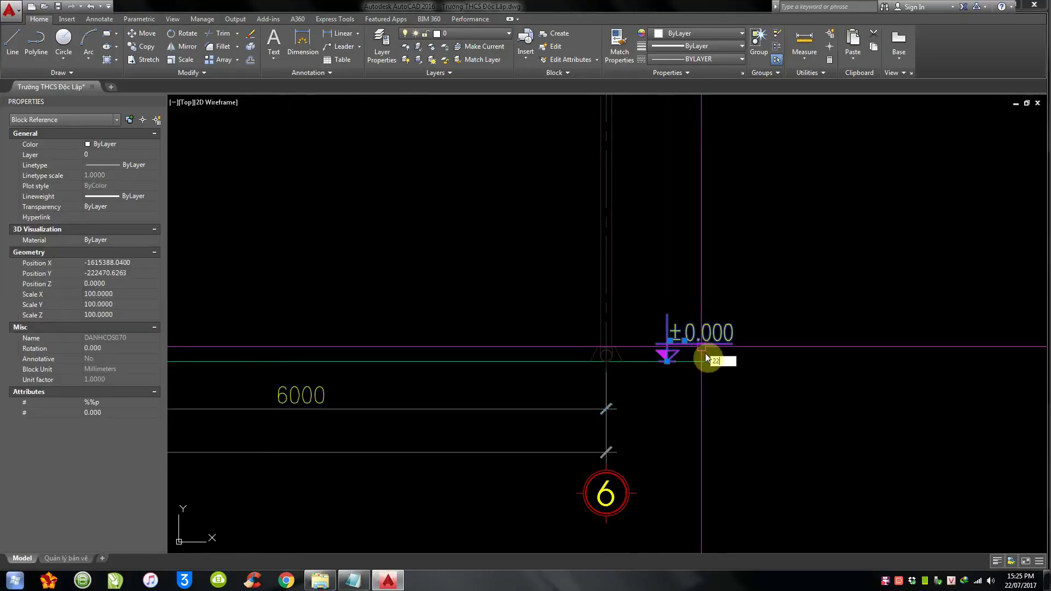
- Copy the ±0.000 marker to a new point on the section, then zoom out
key(Return)
click(705, 353)
scroll(814, 364, down, 4)
scroll(571, 328, up, 5)
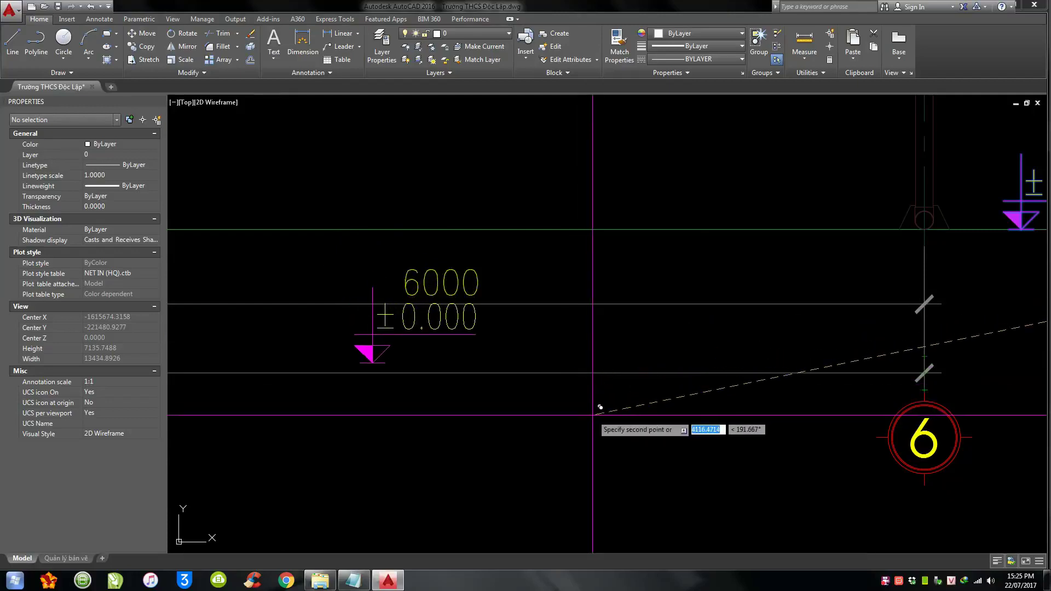
scroll(595, 414, down, 2)
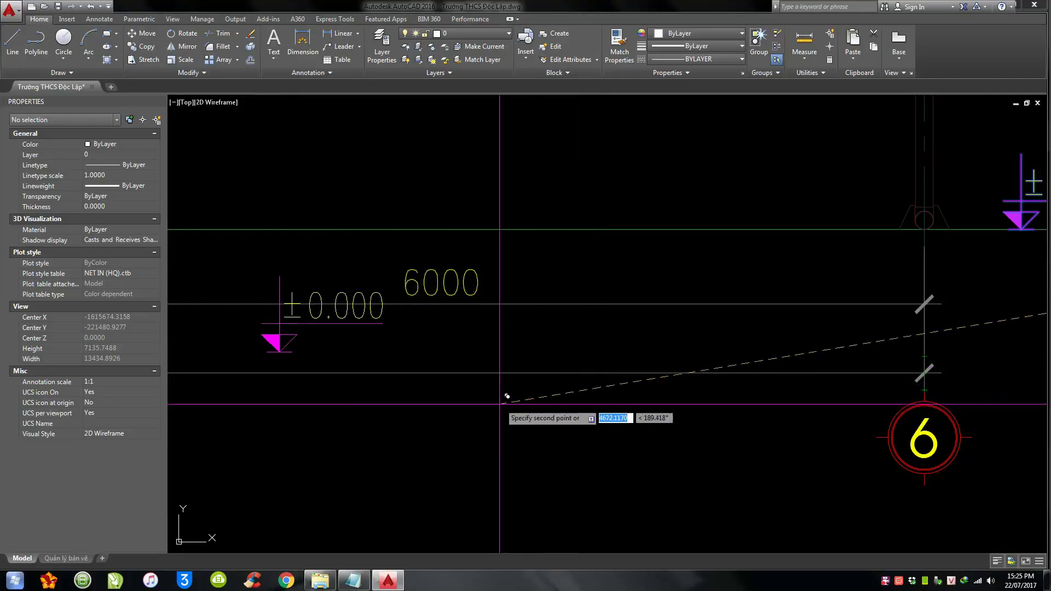
scroll(696, 394, down, 3)
click(697, 394)
scroll(589, 282, down, 4)
- Frame the whole roof section and window-select all 448 of its objects
scroll(589, 282, up, 2)
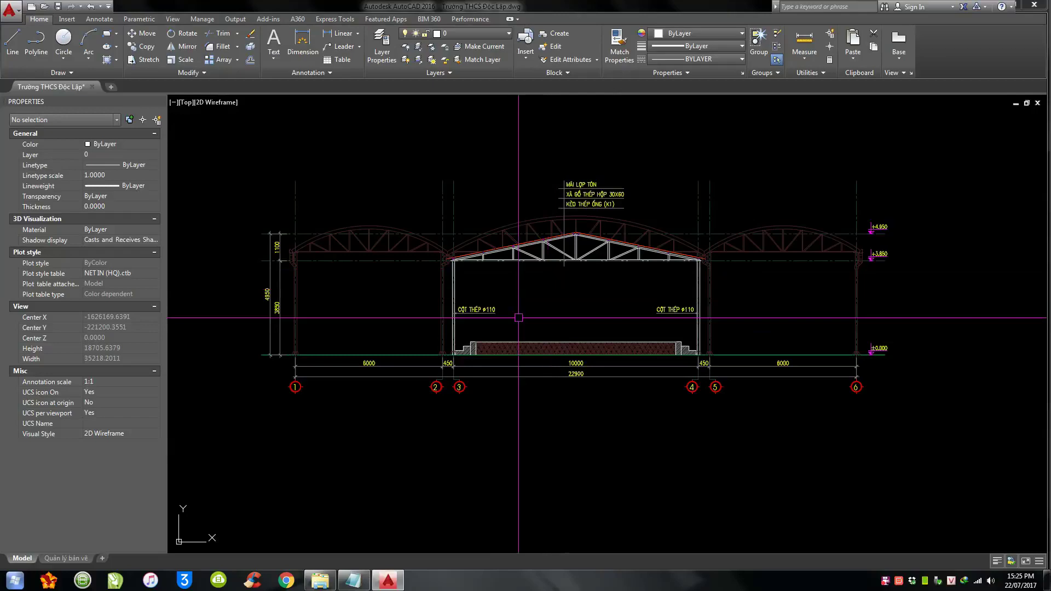
click(561, 366)
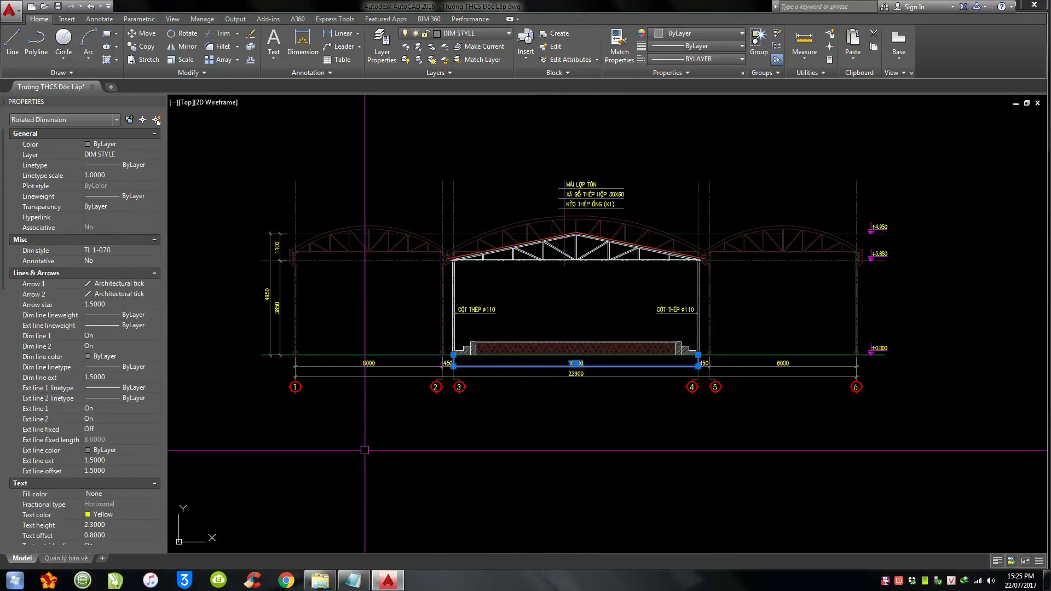
scroll(922, 323, up, 2)
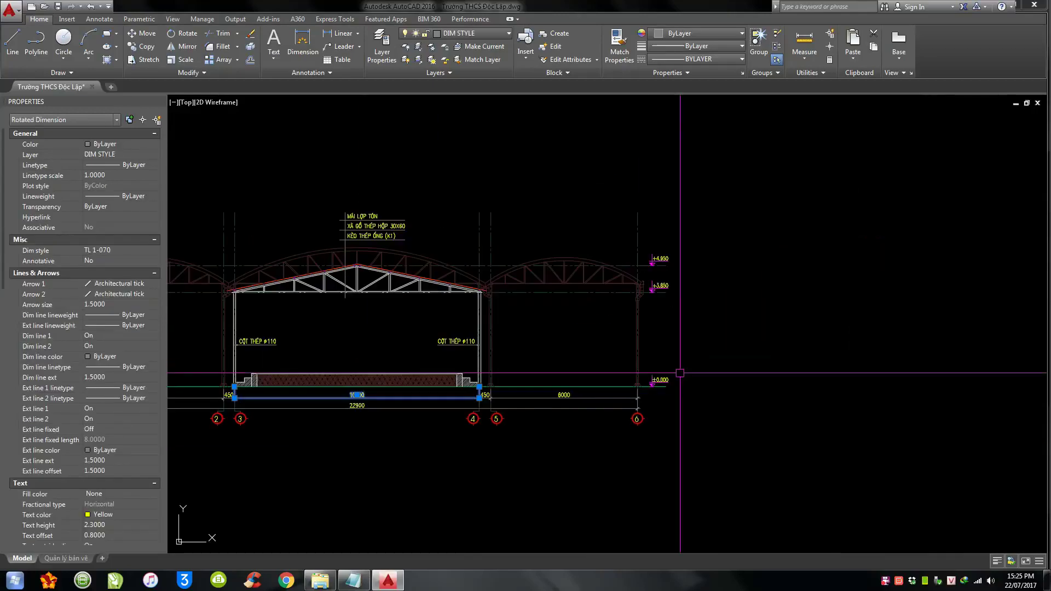
scroll(922, 354, up, 5)
scroll(712, 391, down, 4)
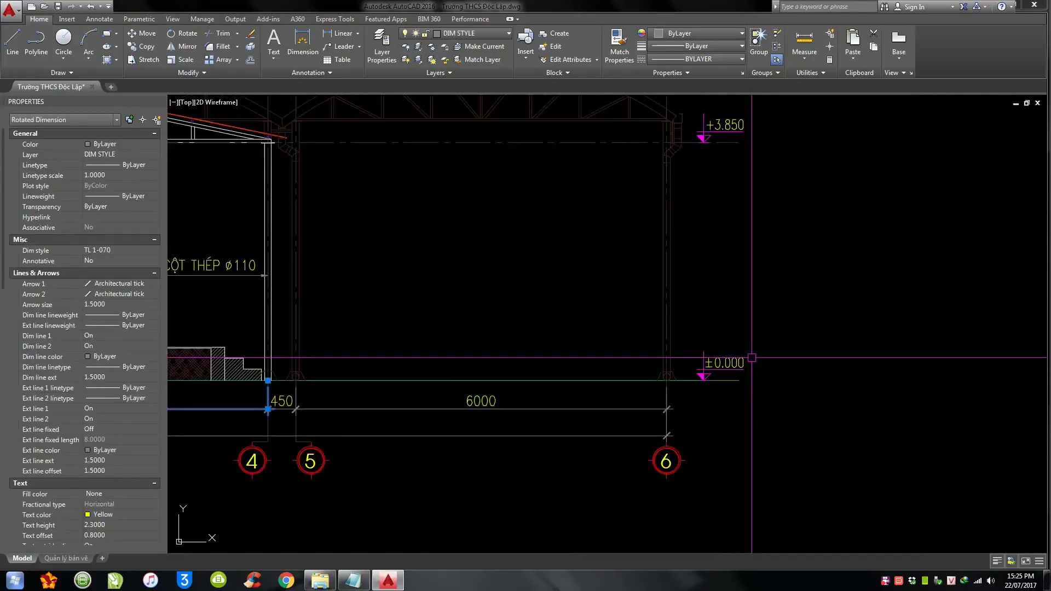
scroll(734, 352, down, 2)
scroll(593, 337, up, 1)
middle_drag(412, 364, 465, 365)
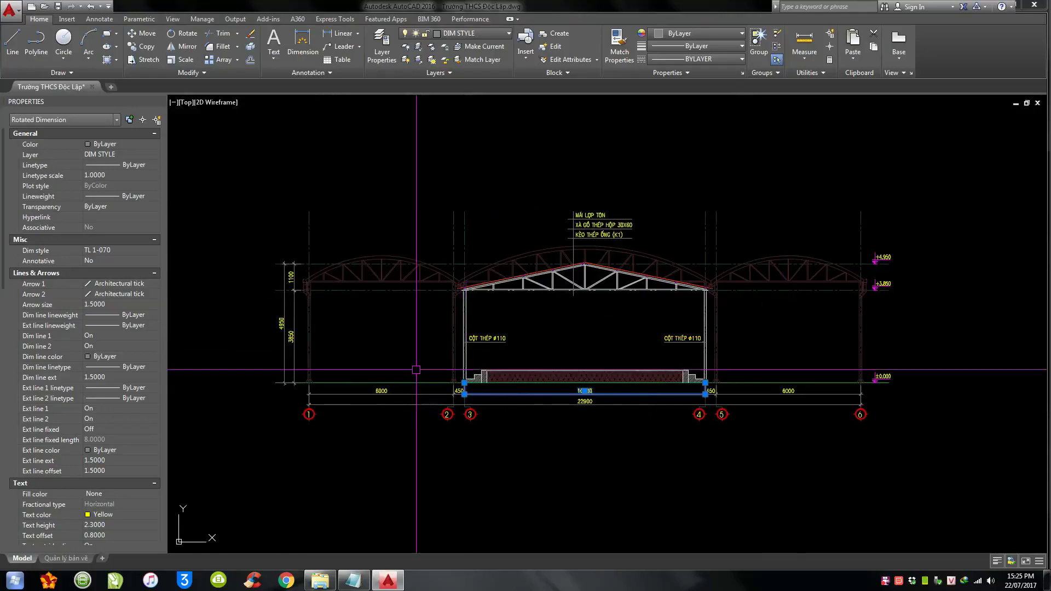
scroll(378, 350, down, 2)
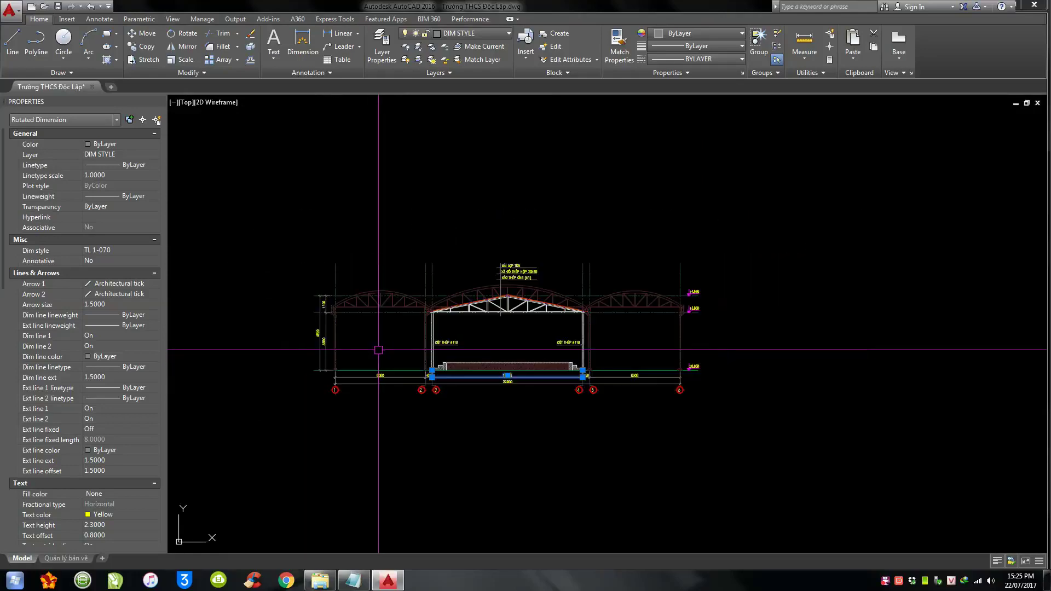
scroll(270, 254, down, 3)
click(481, 306)
click(315, 230)
- Copy the selected steel-roof section to a new position below the original
text(22)
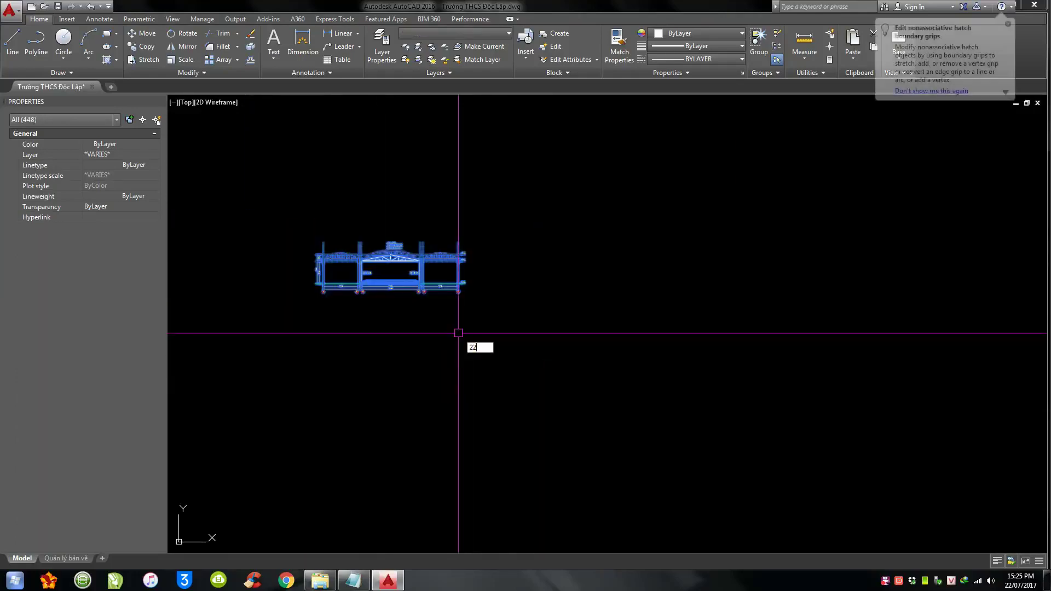
key(Return)
click(296, 344)
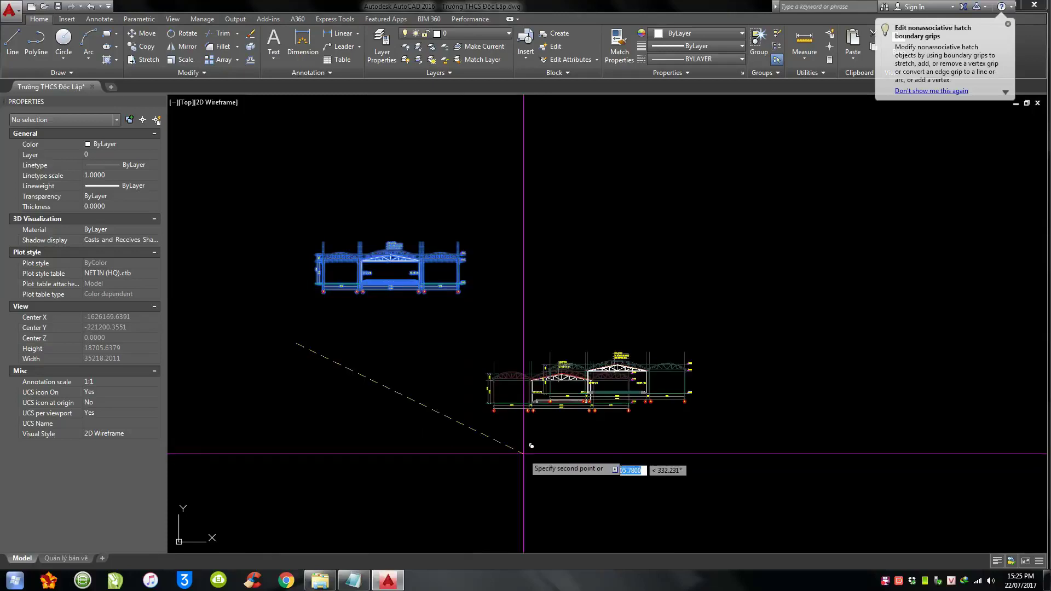
click(527, 432)
- Pan and zoom out until the whole truss section with axes 1 to 6 is visible
scroll(713, 404, up, 8)
middle_drag(719, 404, 666, 387)
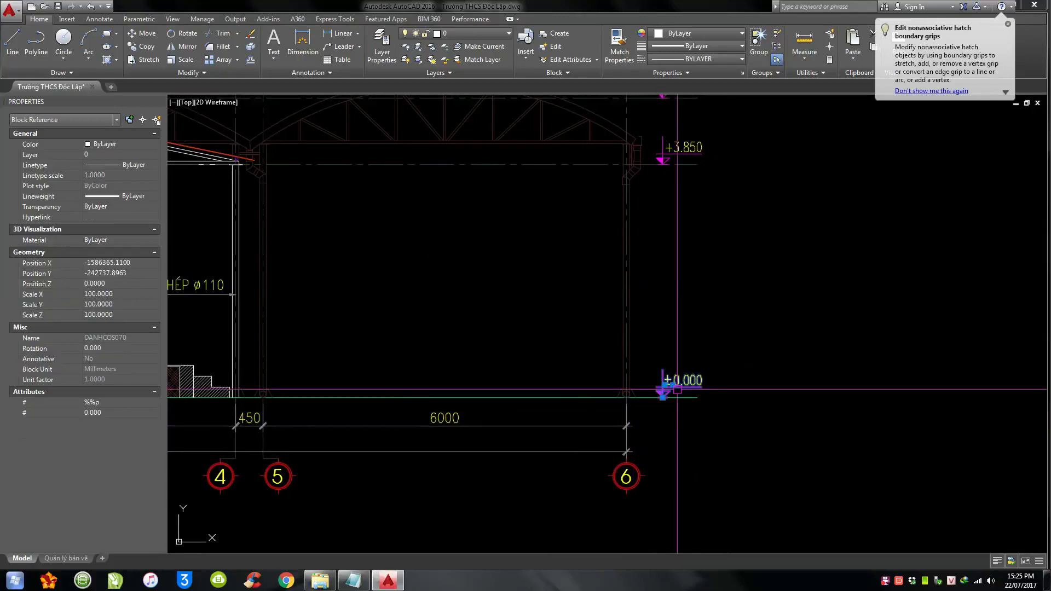
middle_drag(672, 186, 673, 276)
middle_drag(673, 235, 651, 306)
scroll(646, 244, down, 2)
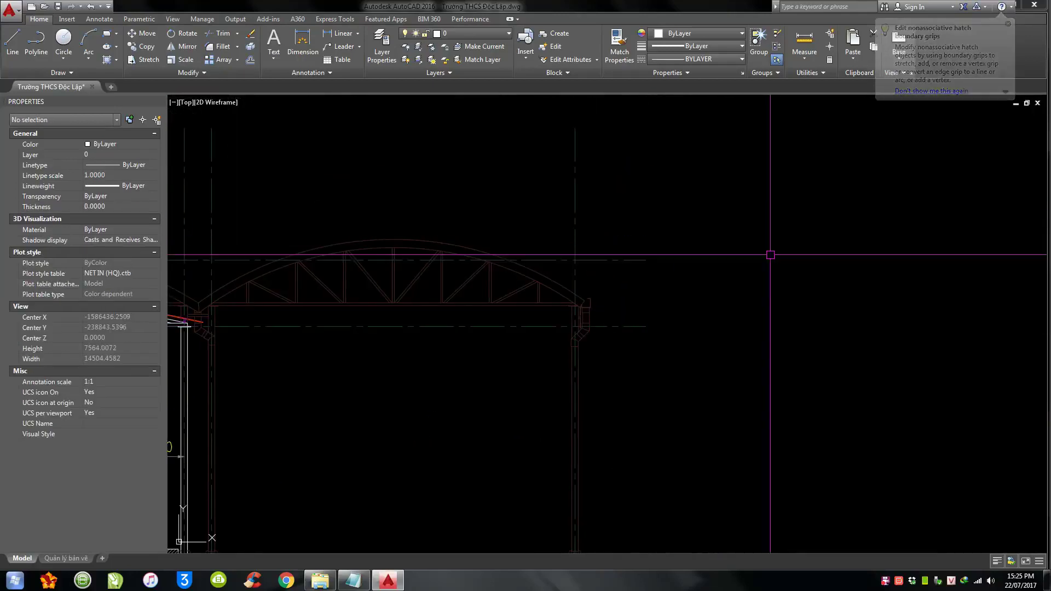
scroll(768, 253, down, 4)
- Pan and zoom out to show both copies of the roof section together
scroll(704, 382, up, 2)
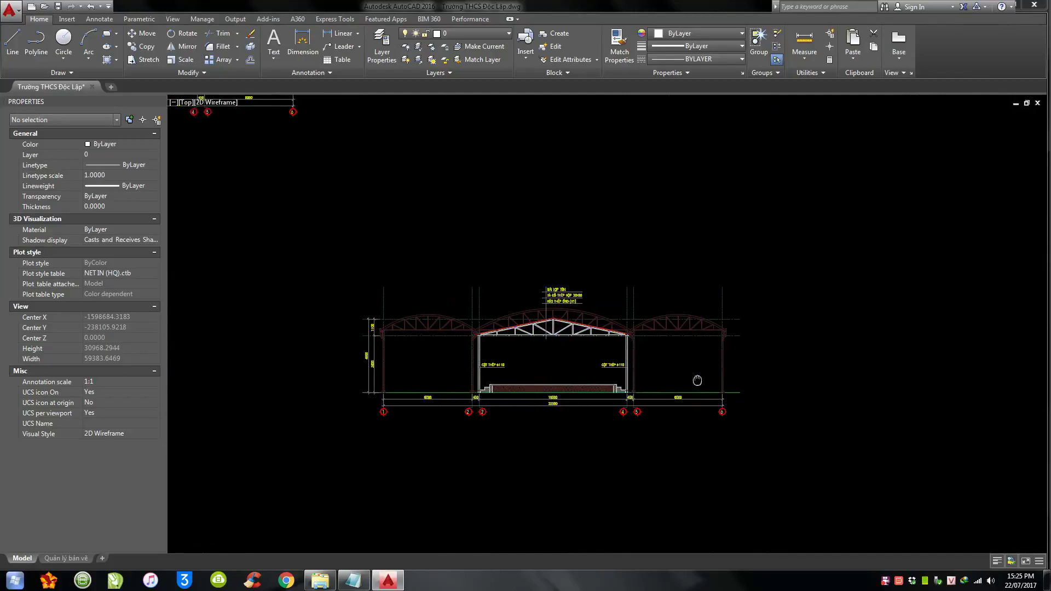
scroll(640, 459, down, 2)
middle_drag(640, 459, 608, 406)
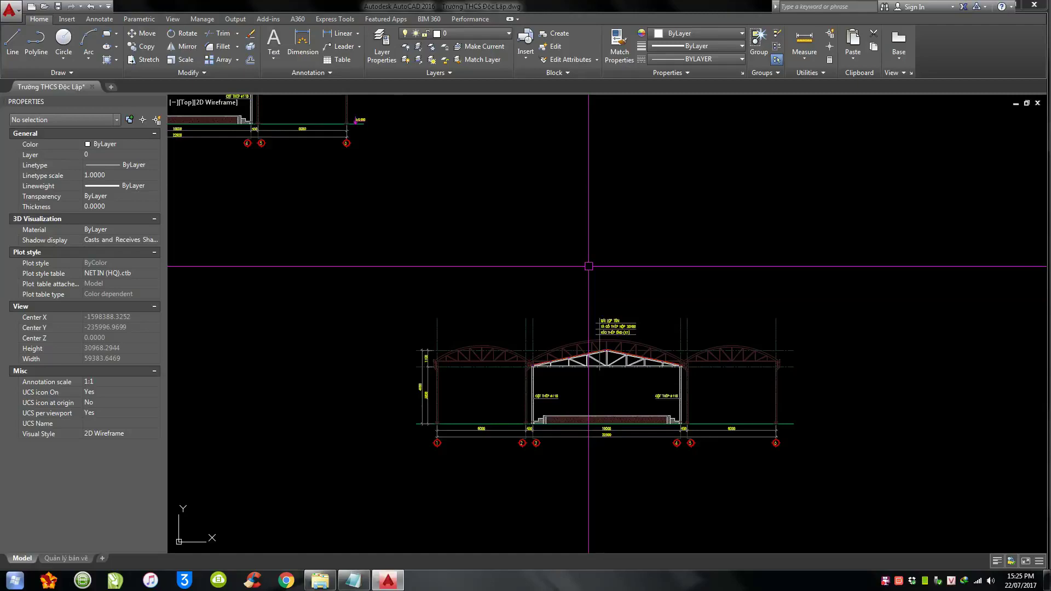
text(C00)
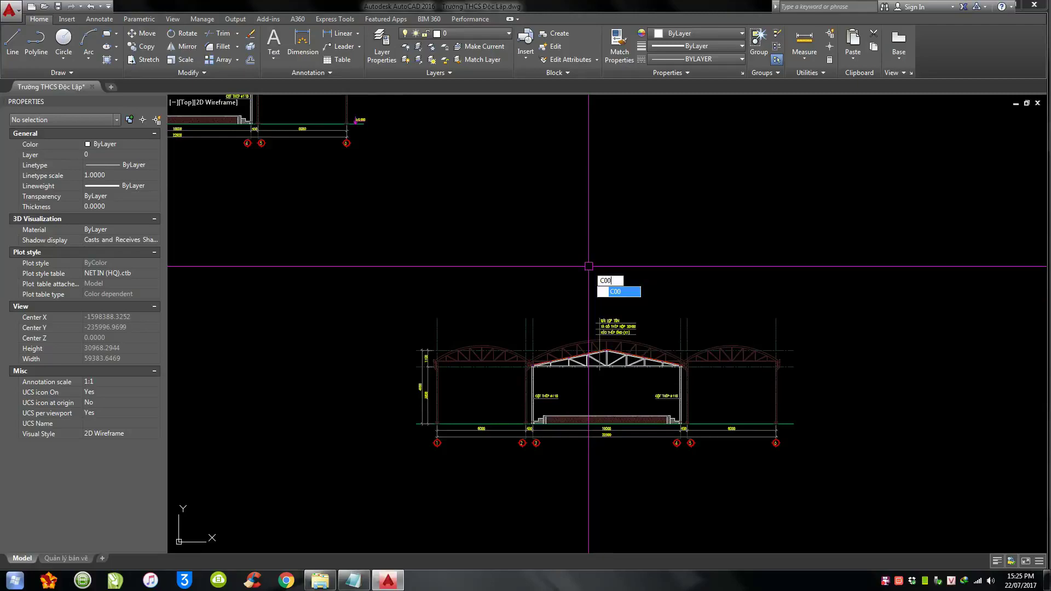
scroll(851, 427, up, 6)
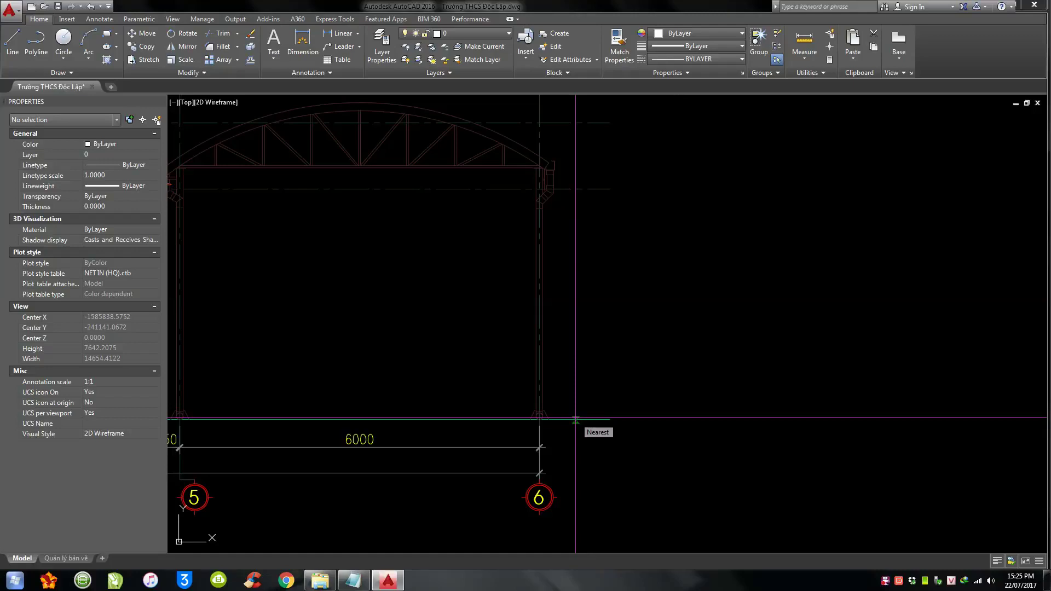
scroll(757, 430, down, 2)
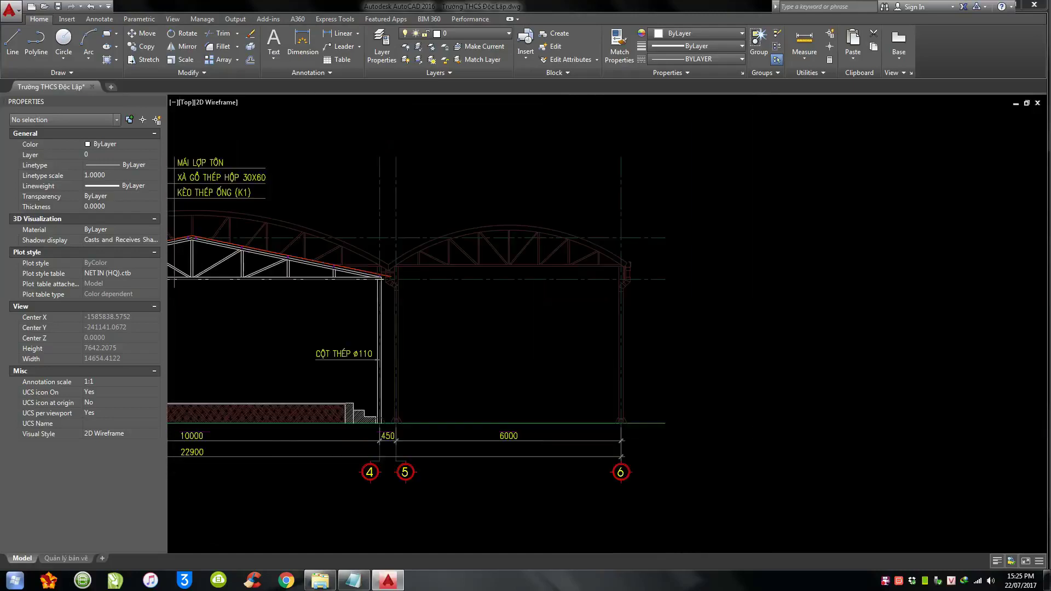
scroll(757, 430, down, 4)
middle_drag(456, 413, 686, 479)
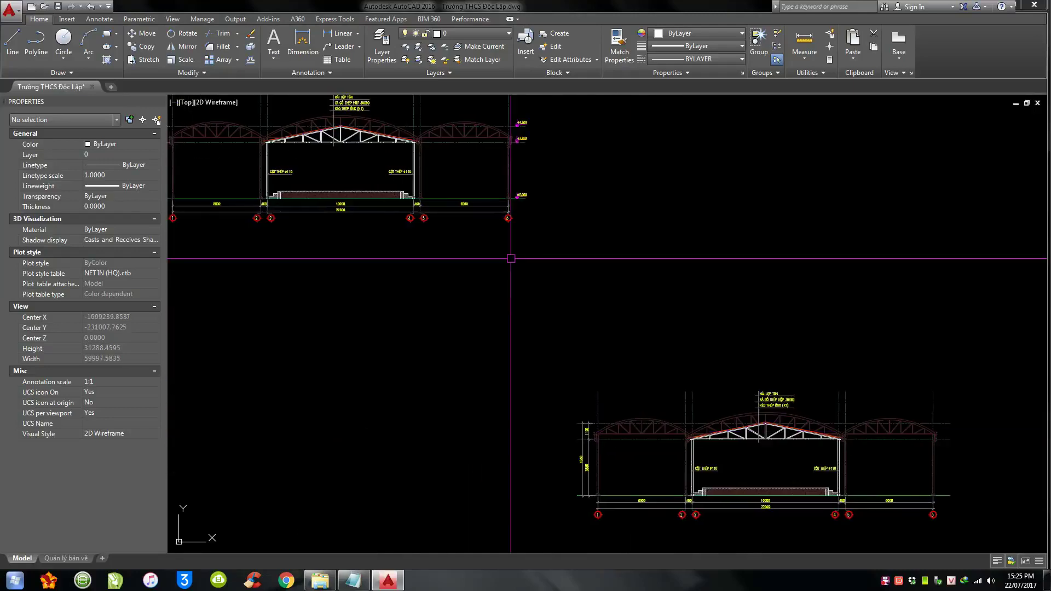
scroll(479, 191, up, 6)
scroll(511, 225, down, 6)
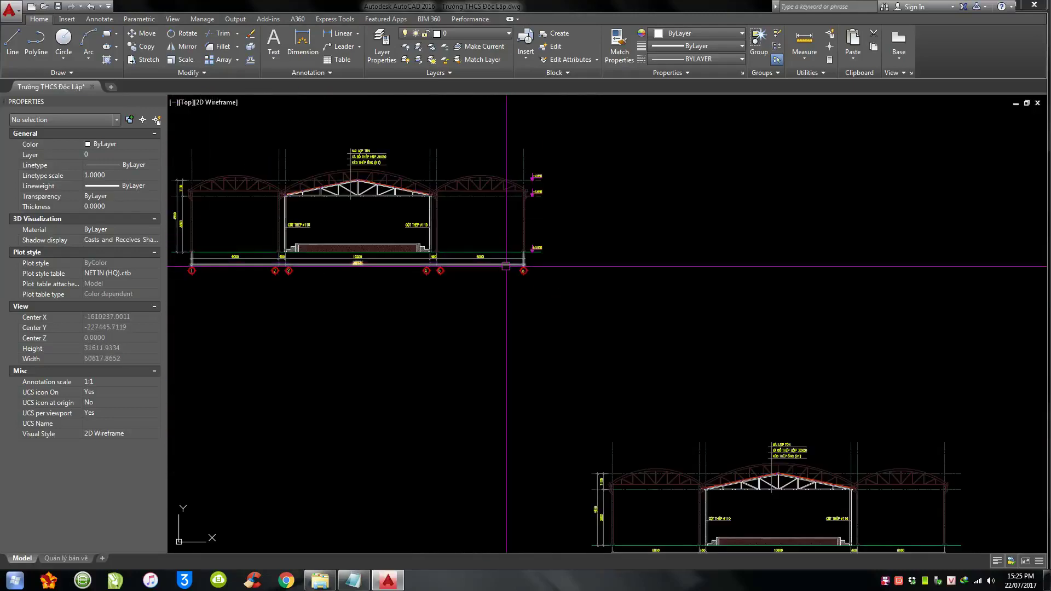
middle_drag(511, 225, 409, 265)
- Zoom into the axis 5–6 bay of the unmarked copy and select its 6000 dimension
scroll(553, 282, up, 6)
middle_drag(558, 289, 599, 368)
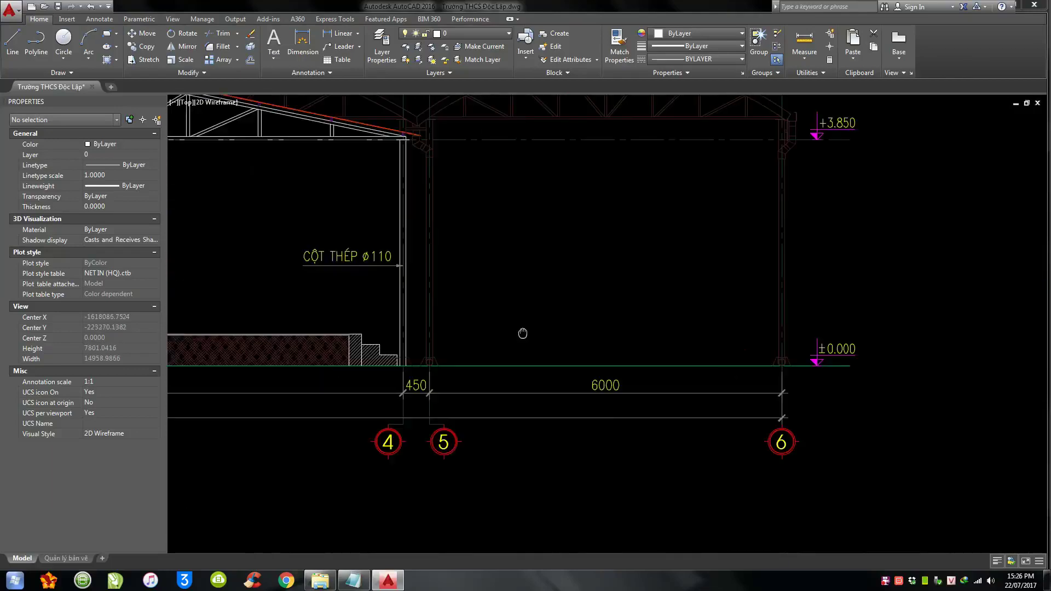
scroll(428, 271, down, 4)
scroll(704, 422, down, 3)
scroll(710, 386, up, 5)
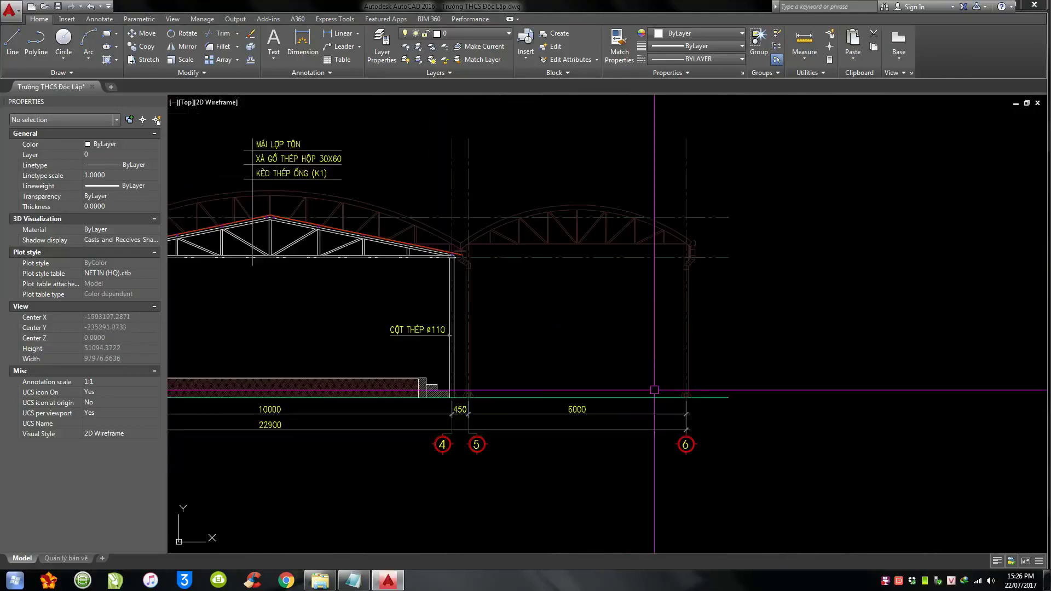
scroll(711, 383, down, 6)
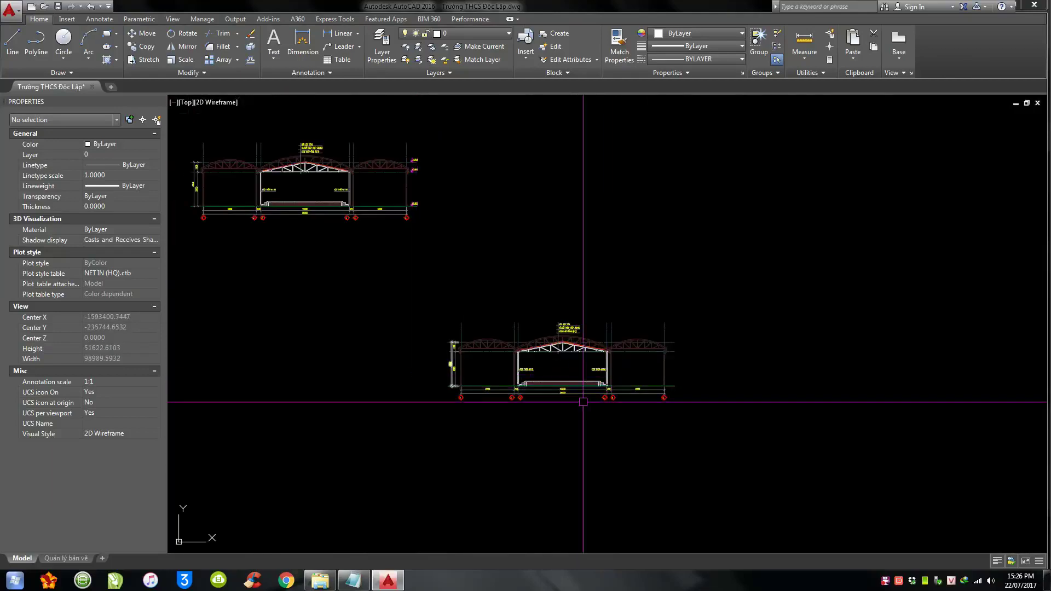
scroll(648, 390, up, 1)
scroll(648, 390, up, 4)
scroll(644, 390, down, 5)
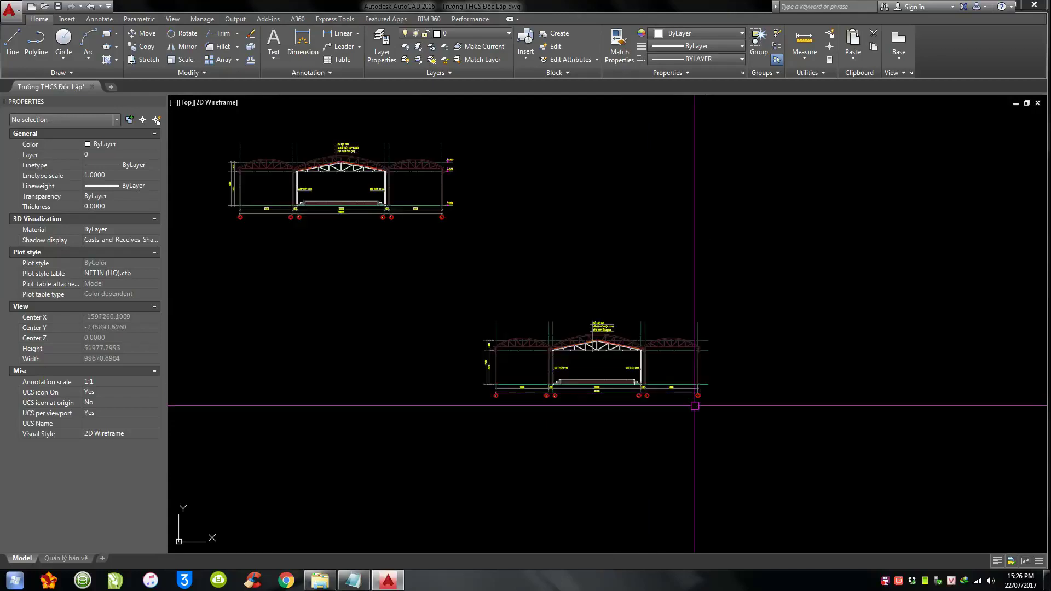
scroll(679, 391, up, 7)
scroll(491, 237, down, 6)
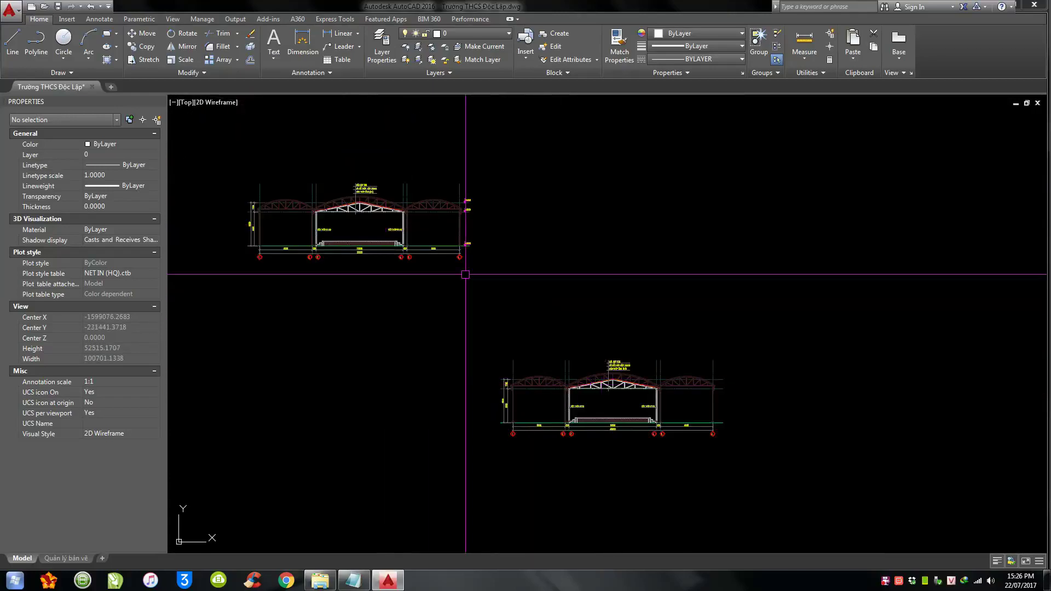
scroll(470, 257, up, 10)
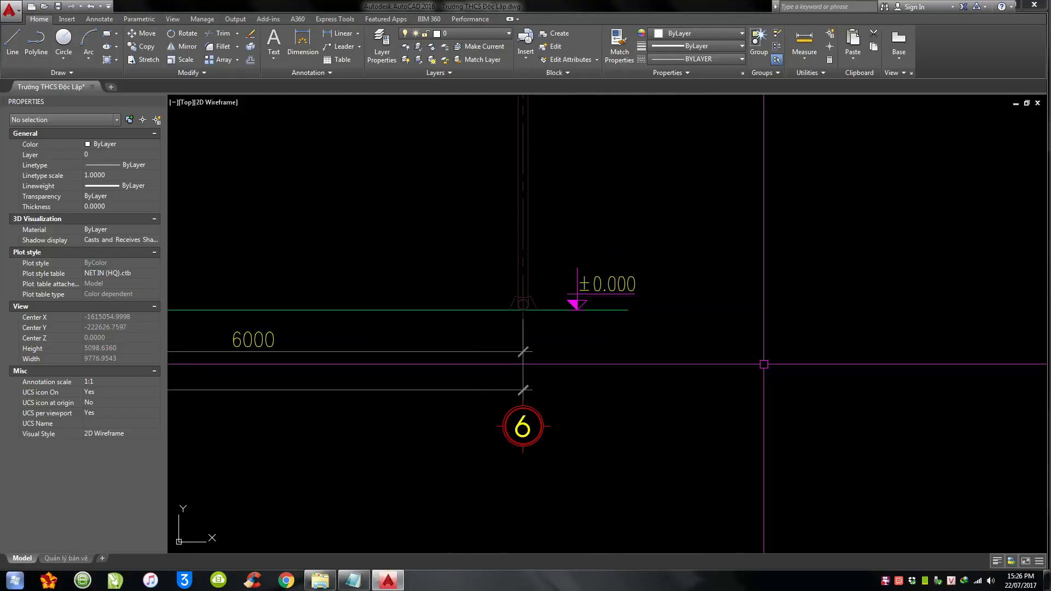
scroll(556, 253, down, 10)
scroll(564, 388, up, 5)
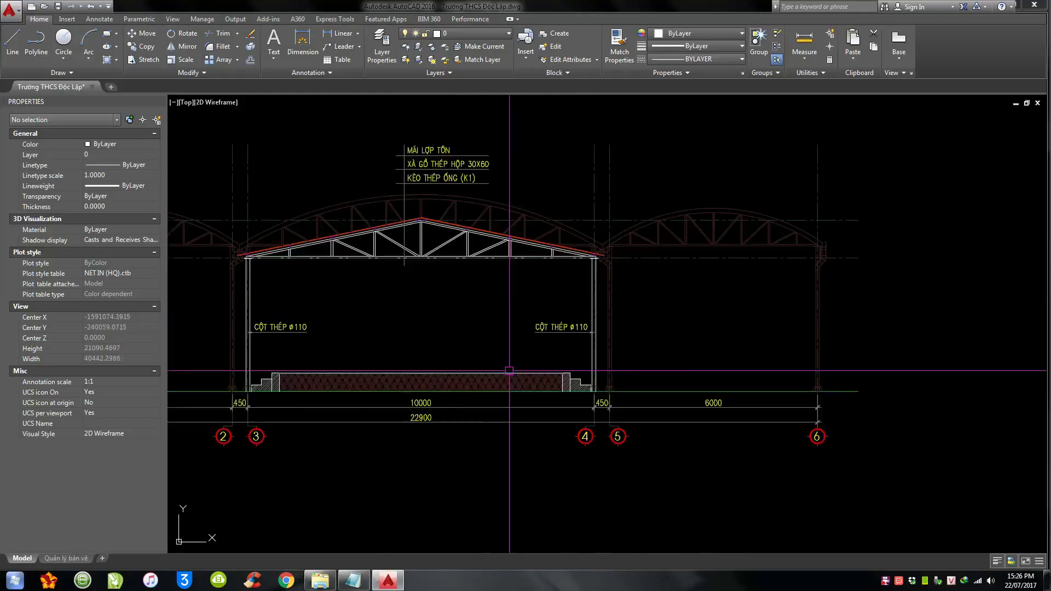
scroll(629, 383, up, 4)
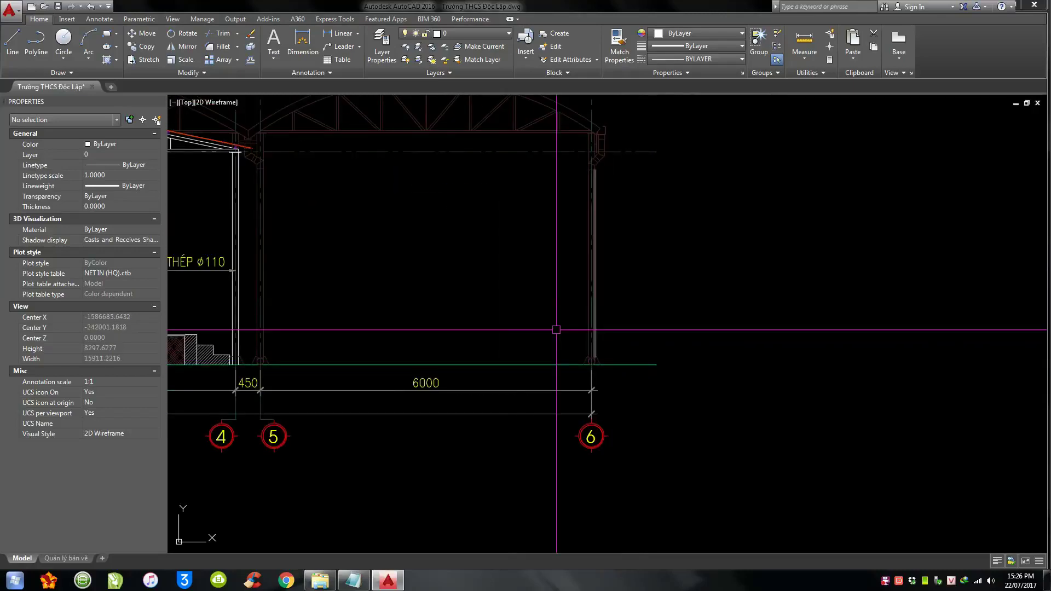
middle_drag(554, 328, 582, 390)
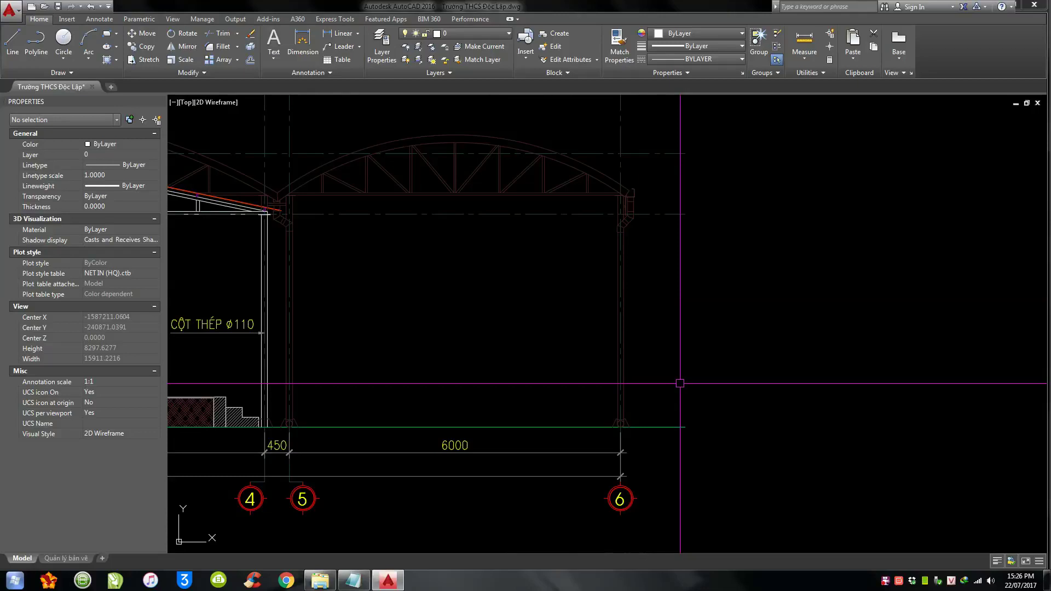
middle_drag(496, 437, 602, 393)
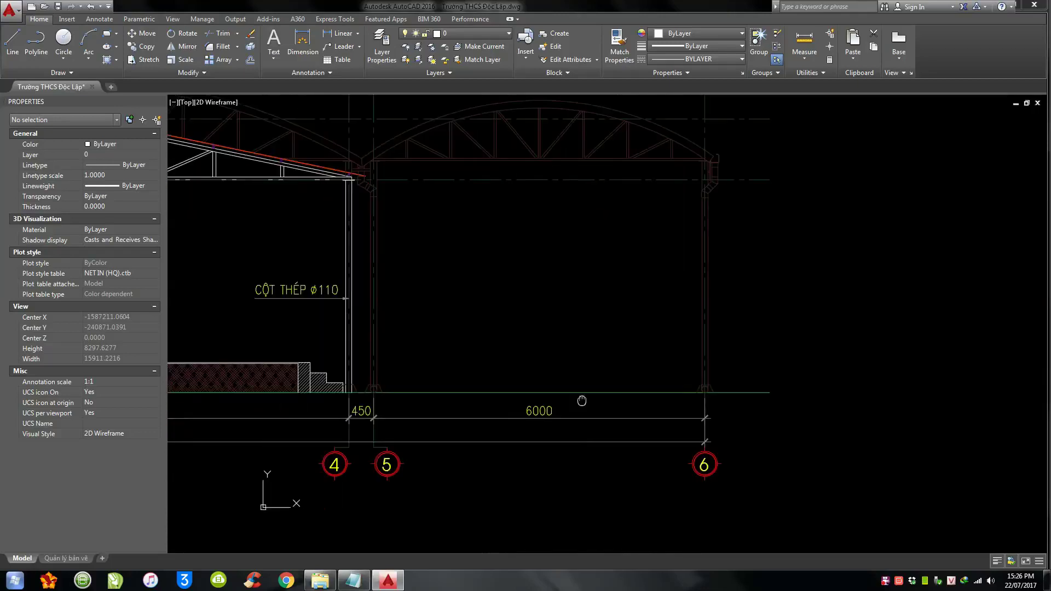
middle_drag(773, 359, 726, 365)
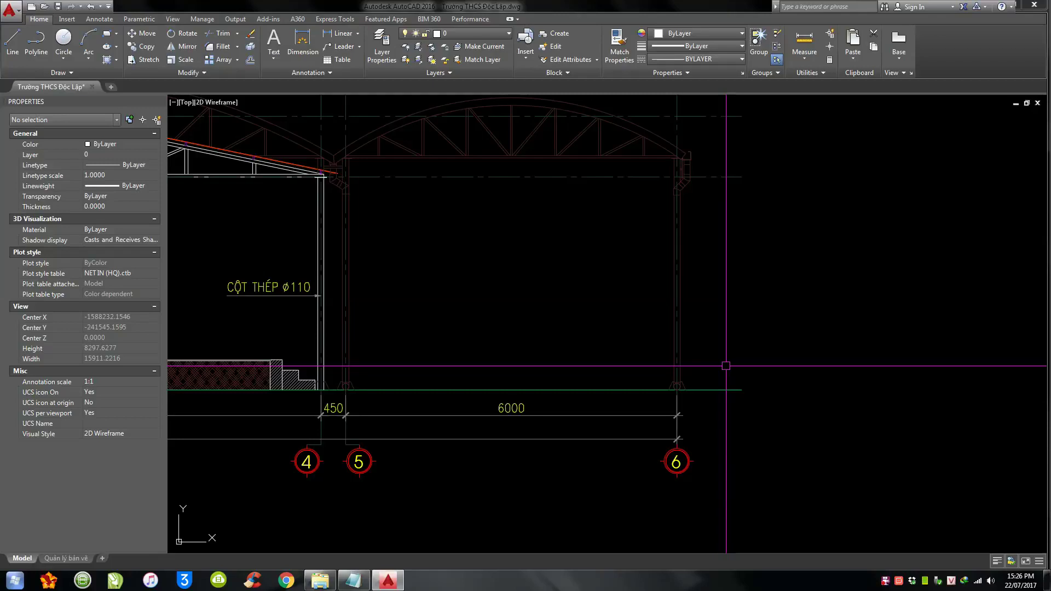
click(531, 416)
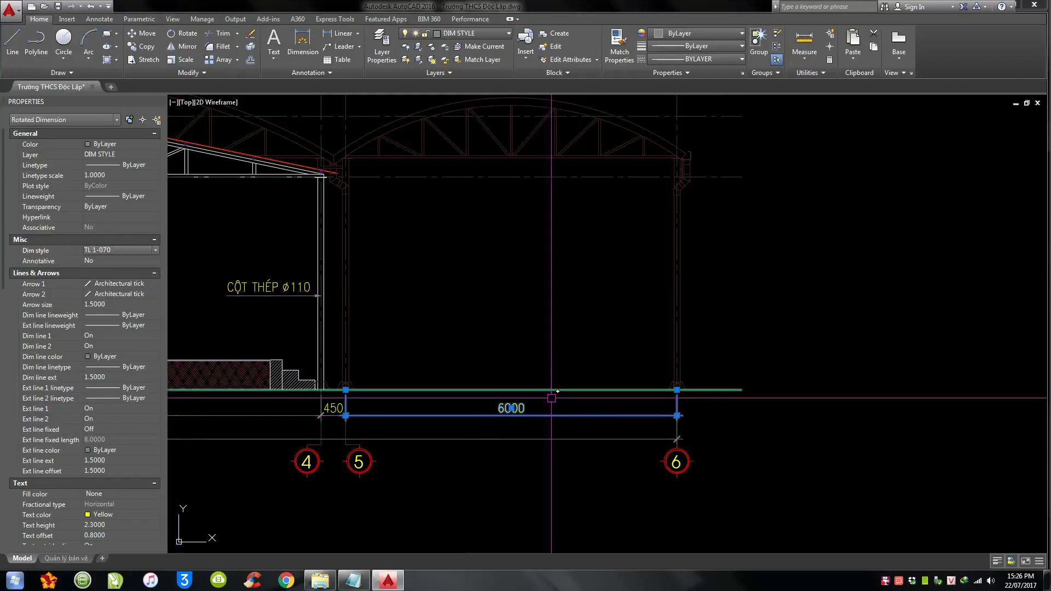
- Use DC5 to mark ±0.000 at ground, +3.850 at column top, +4.950 at truss top on axis 6
key(Escape)
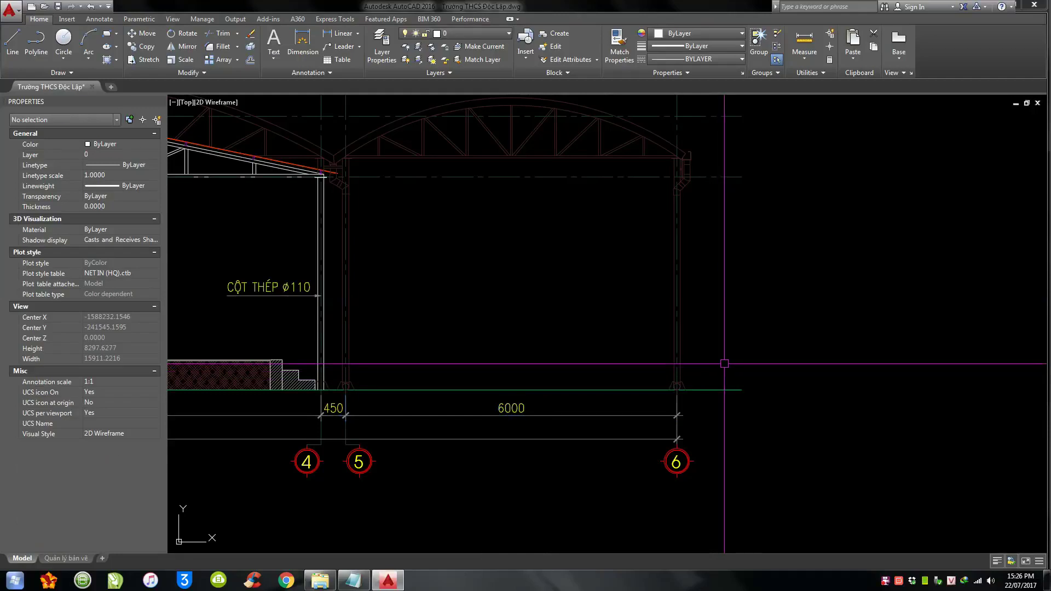
text(DC0)
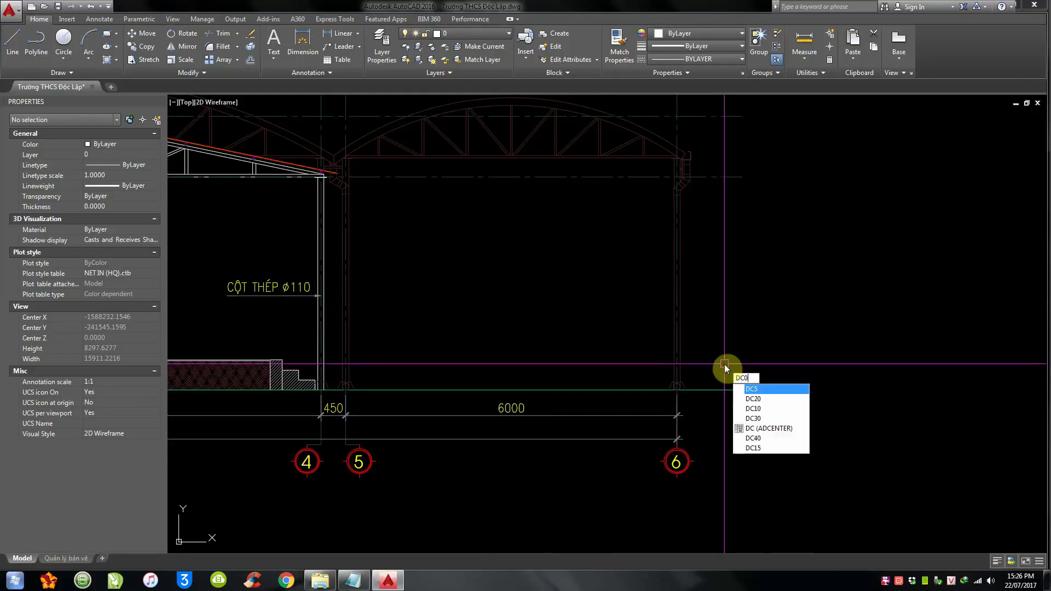
text(5)
key(Return)
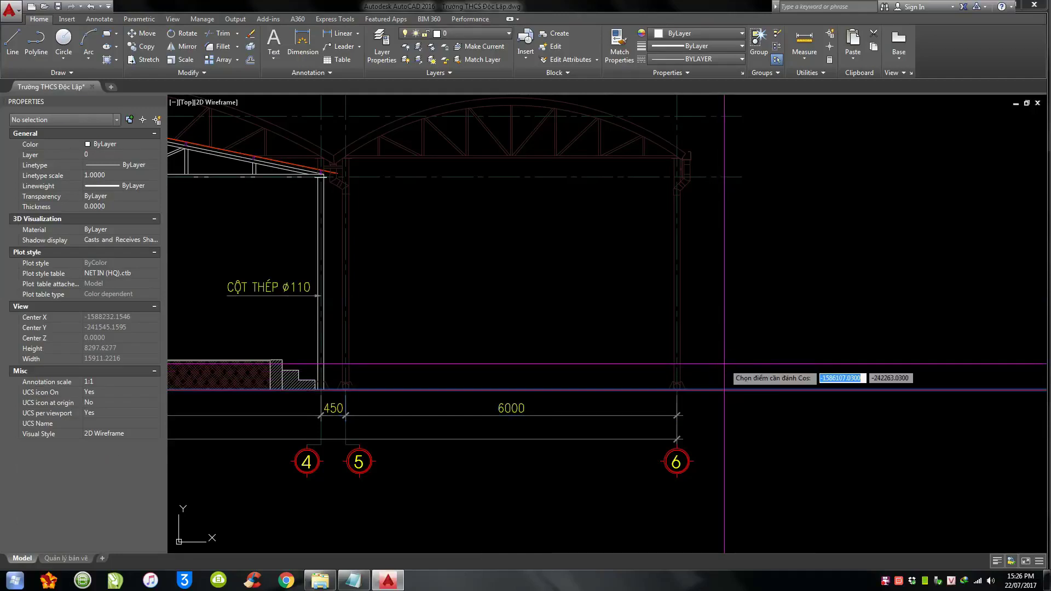
click(711, 375)
middle_drag(755, 296, 672, 379)
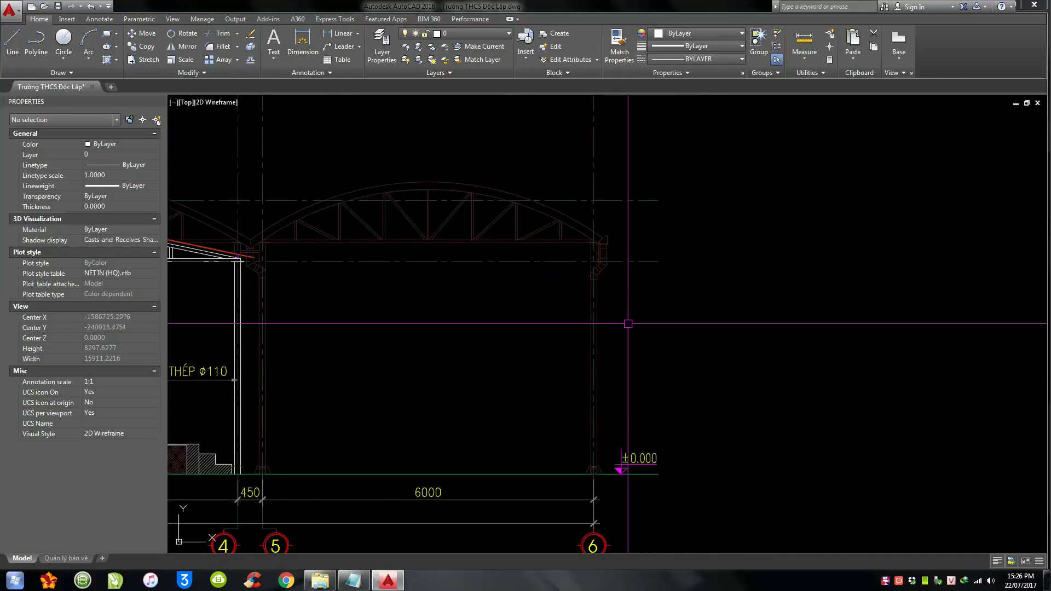
click(624, 264)
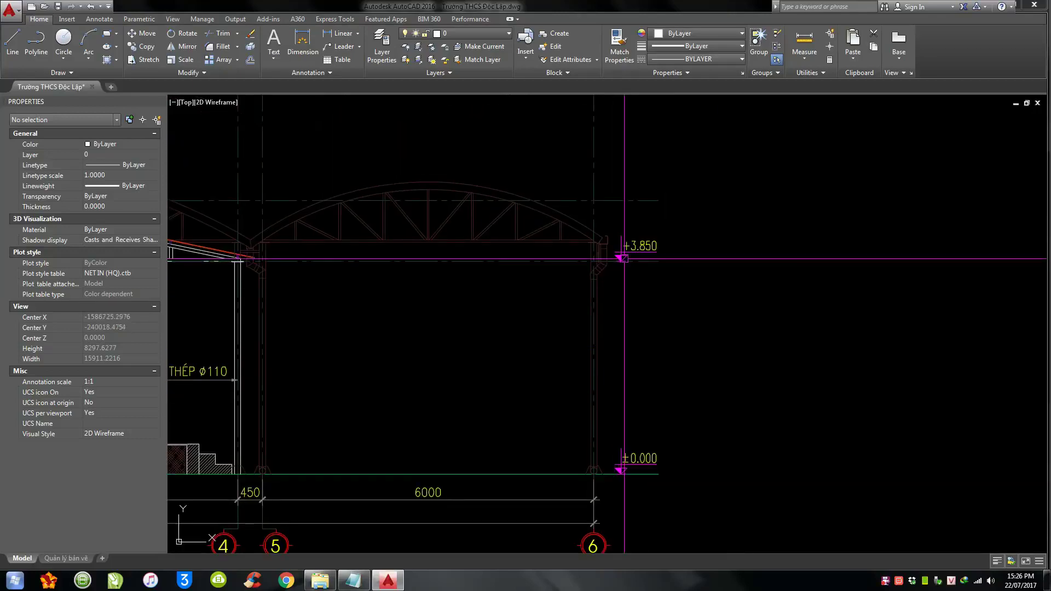
click(621, 201)
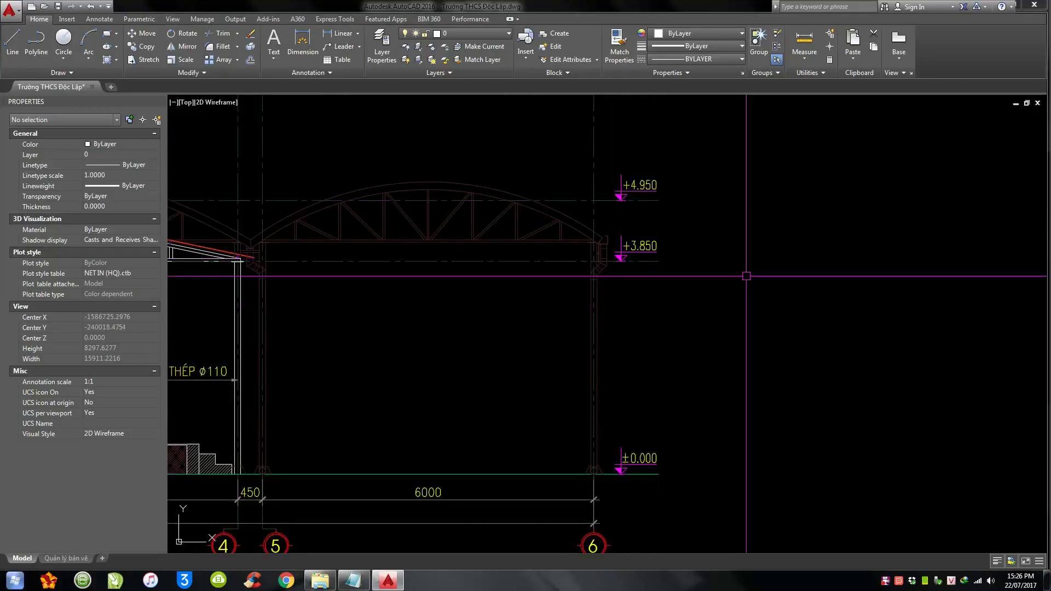
scroll(733, 281, down, 5)
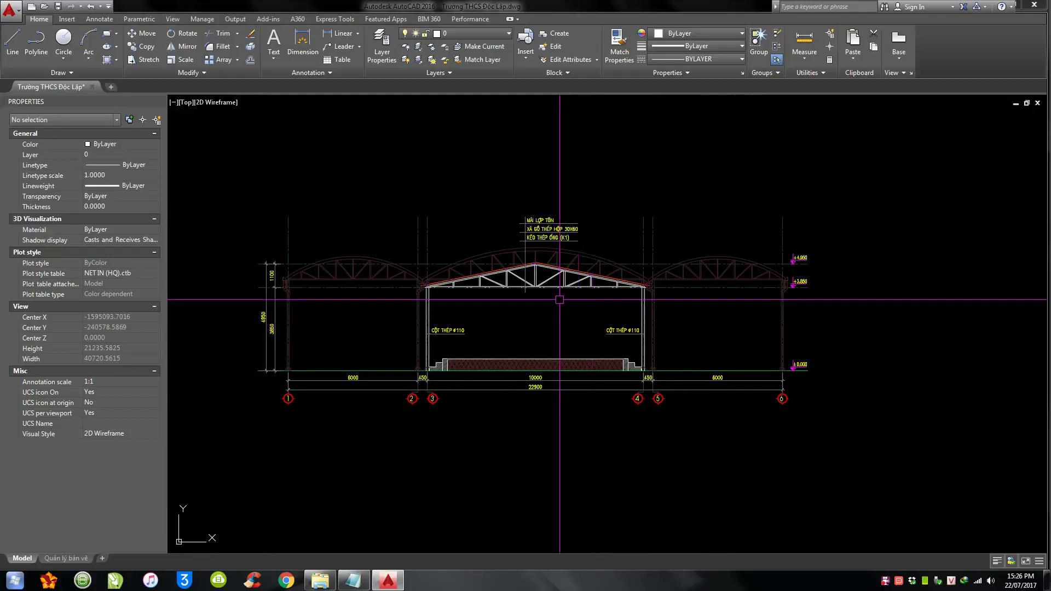
scroll(600, 311, down, 6)
scroll(535, 262, up, 2)
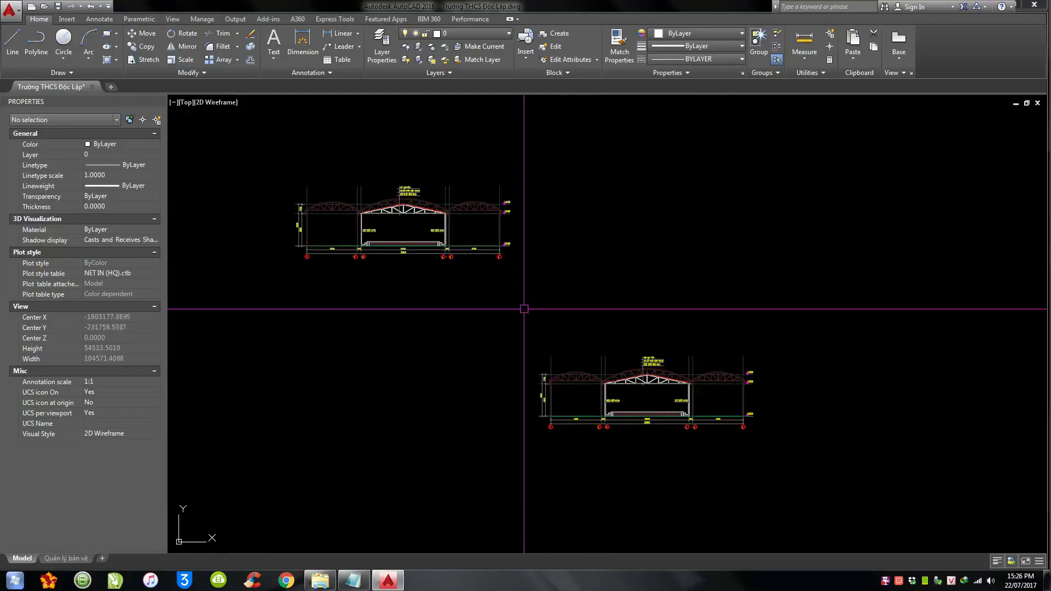
scroll(520, 305, up, 2)
scroll(344, 194, up, 4)
scroll(337, 189, down, 2)
scroll(337, 213, up, 2)
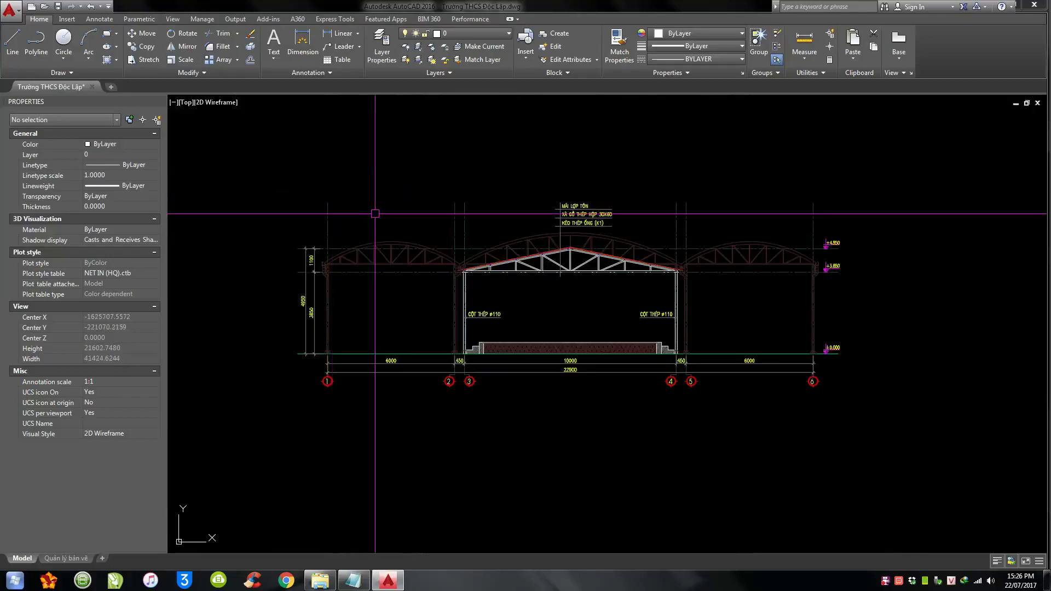
mouse_move(435, 202)
middle_down()
mouse_move(457, 248)
mouse_move(411, 241)
middle_up()
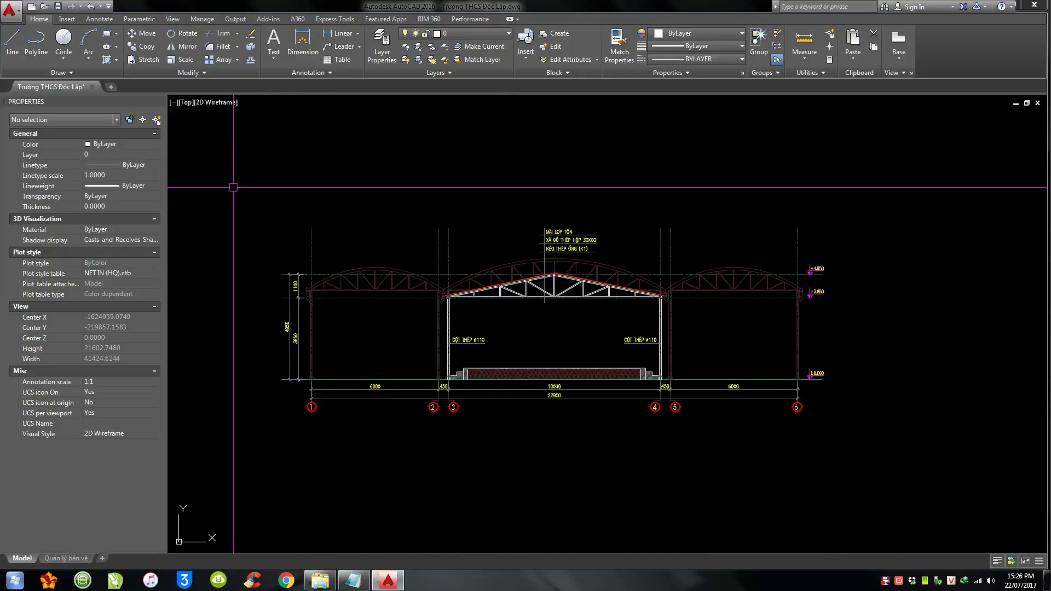